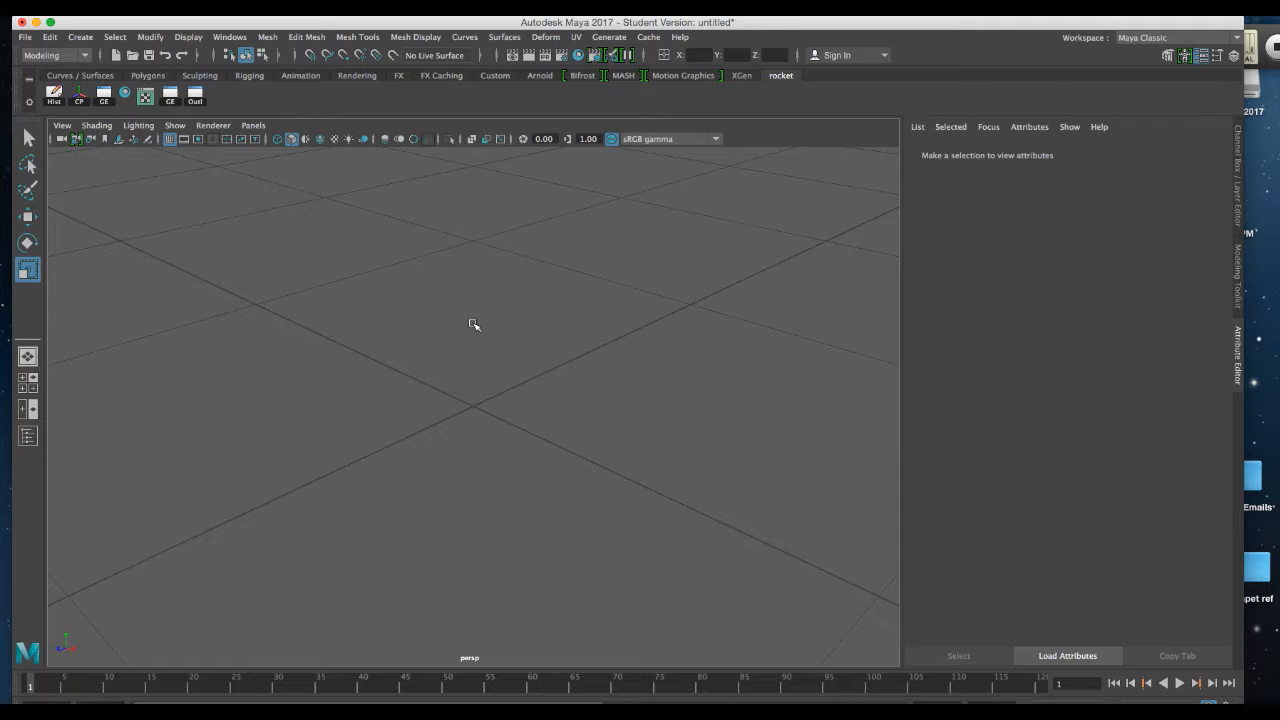
Step: Switch to the desktop, open the CGPH 21 Project 1 Tutorial folder and enlarge its window
{"action": "double_click", "coordinate": [627, 24]}
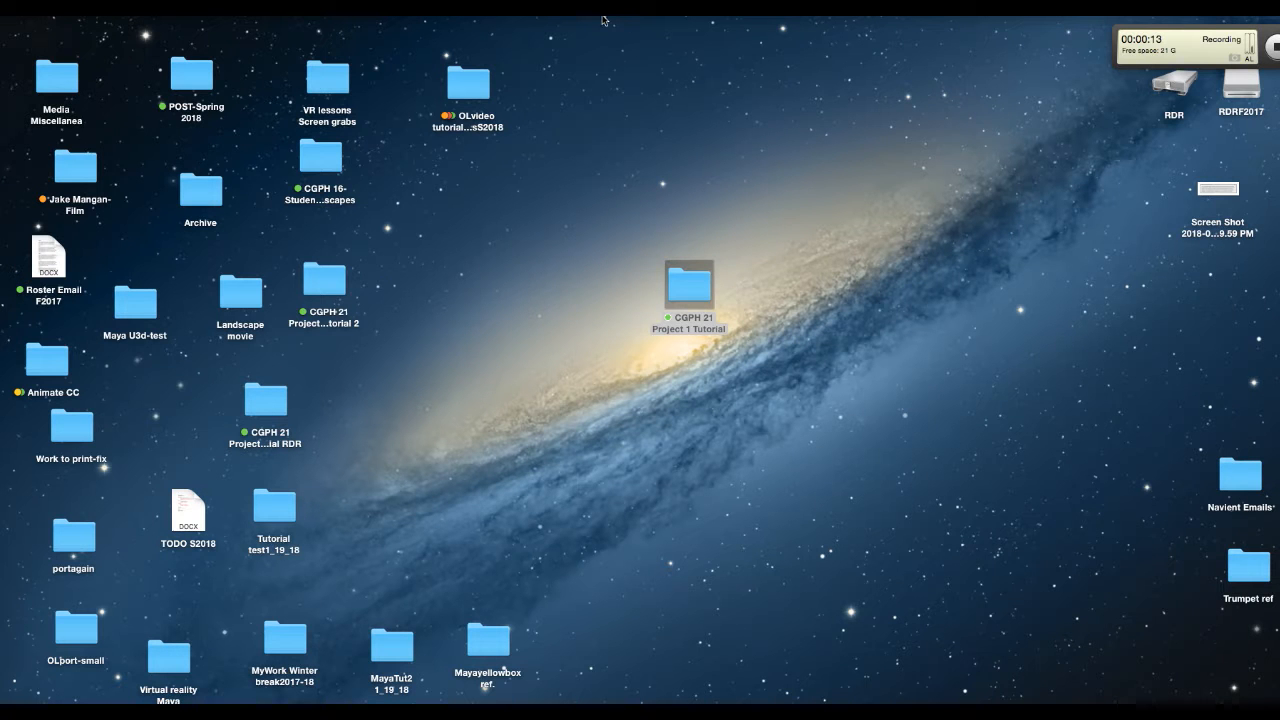
{"action": "double_click", "coordinate": [676, 280]}
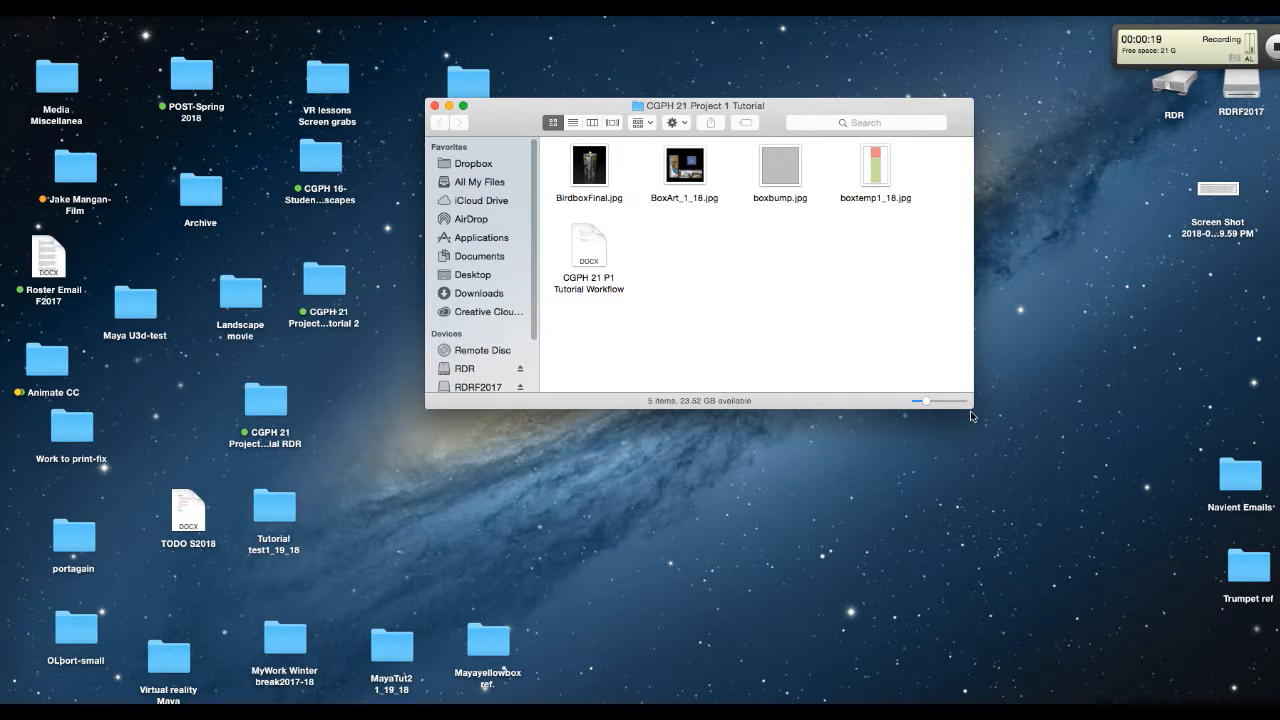
{"action": "left_click_drag", "start_coordinate": [971, 408], "coordinate": [992, 507]}
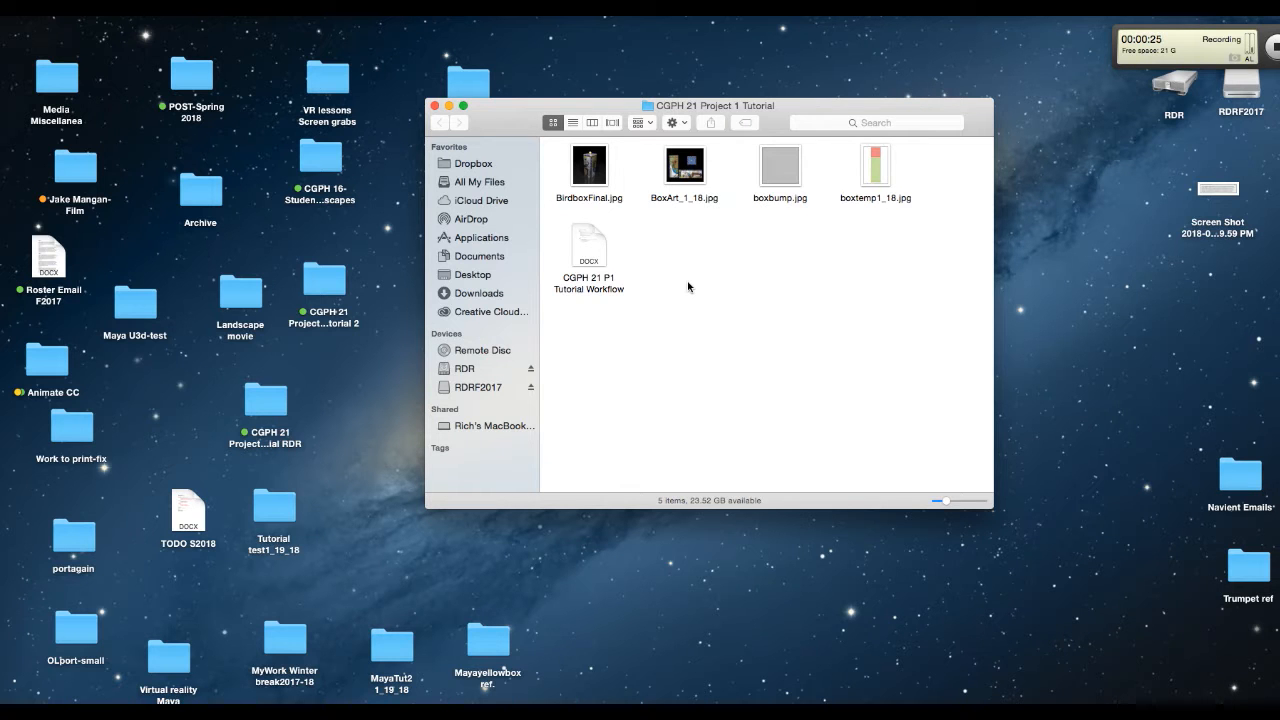
Step: Create two new subfolders in the project folder, named Scenes and sourceimages
{"action": "key", "text": "super+shift+n"}
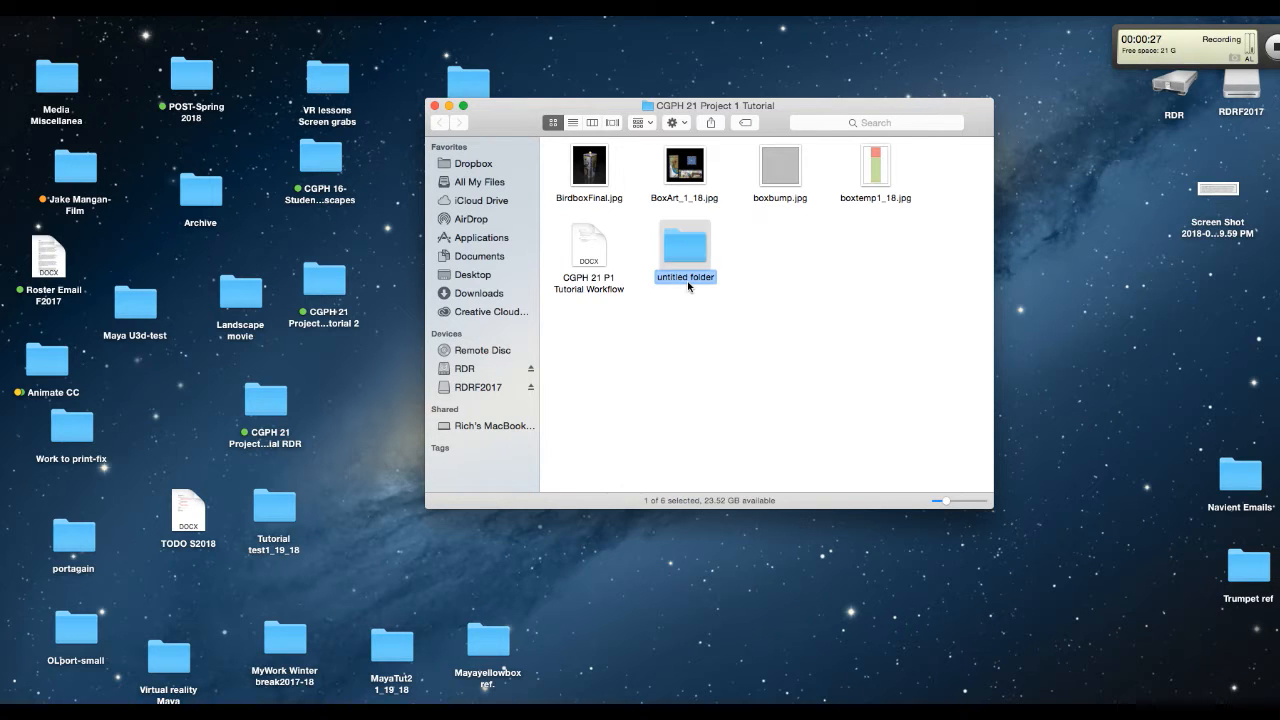
{"action": "type", "text": "Scenes"}
{"action": "key", "text": "Return"}
{"action": "key", "text": "super+shift+n"}
{"action": "type", "text": "sourceimages"}
{"action": "key", "text": "Return"}
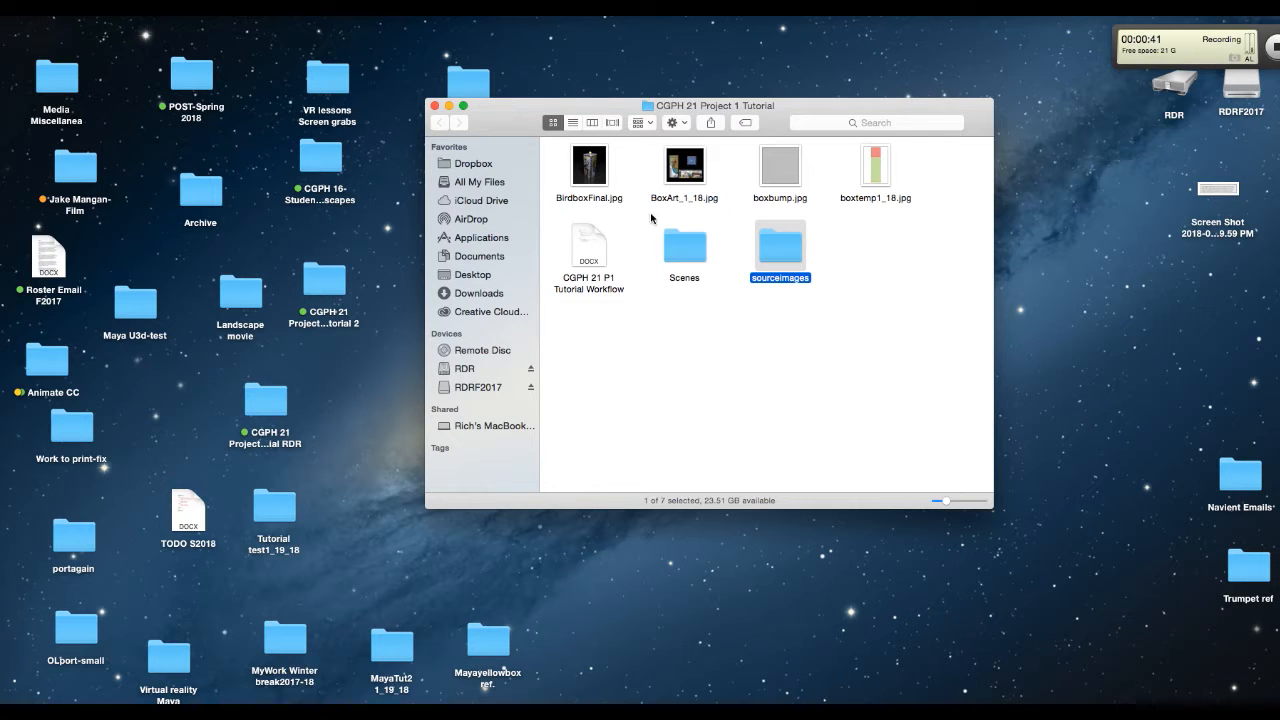
Step: Move boxtemp1_18.jpg, BoxArt_1_18.jpg and boxbump.jpg into the sourceimages folder
{"action": "left_click_drag", "start_coordinate": [873, 168], "coordinate": [791, 246]}
{"action": "left_click_drag", "start_coordinate": [686, 166], "coordinate": [793, 258]}
{"action": "left_click_drag", "start_coordinate": [787, 175], "coordinate": [791, 247]}
Step: Preview the BirdboxFinal.jpg reference render, then close the project folder window
{"action": "left_click_drag", "start_coordinate": [592, 170], "coordinate": [740, 345]}
{"action": "key", "text": "space"}
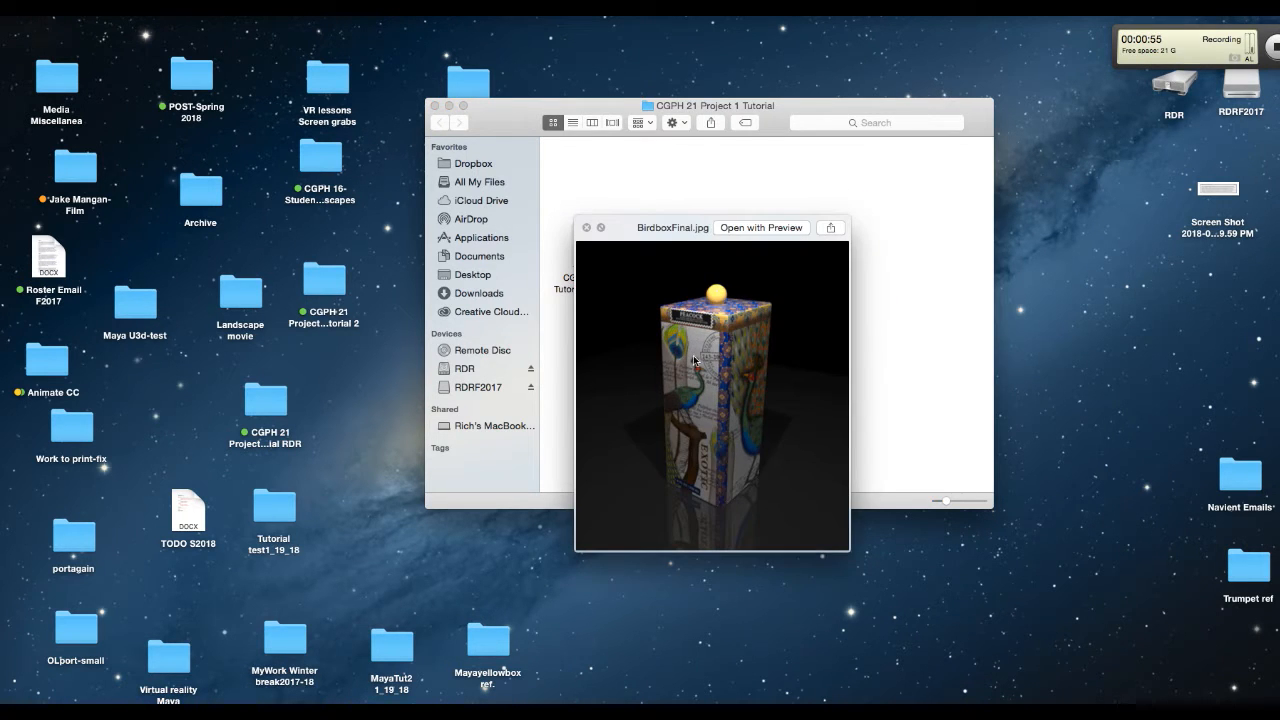
{"action": "key", "text": "space"}
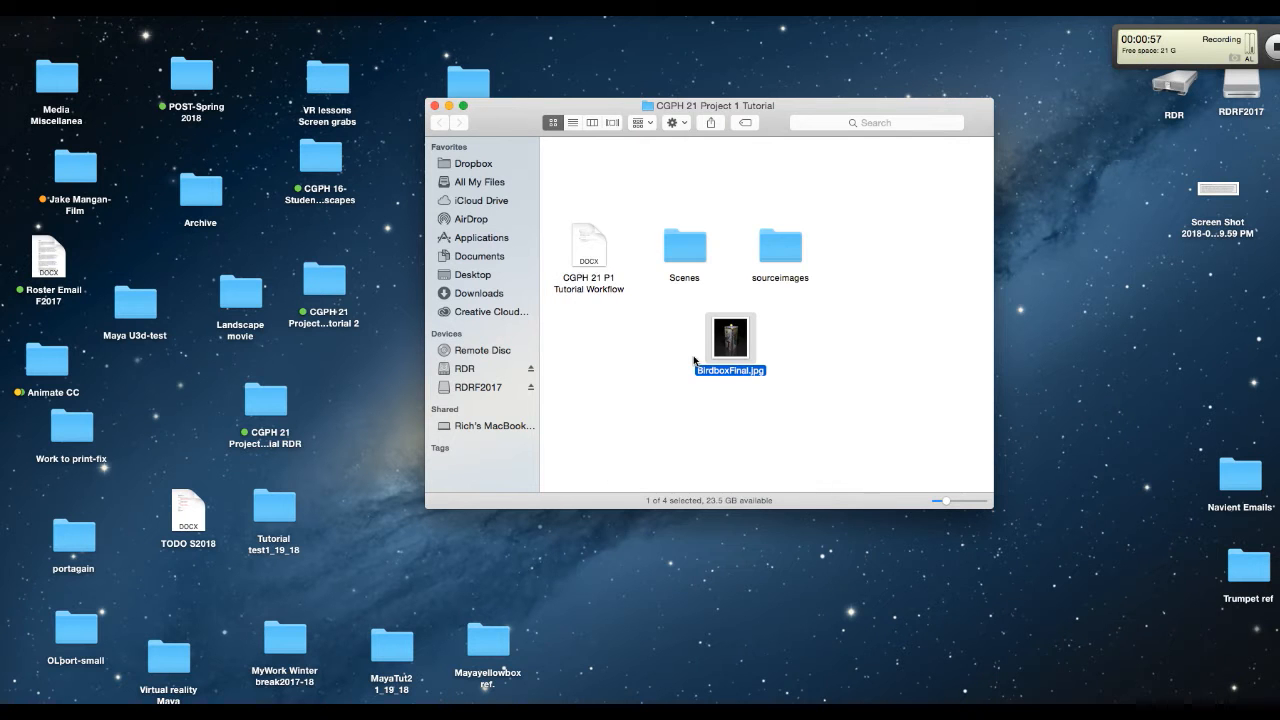
{"action": "left_click_drag", "start_coordinate": [727, 352], "coordinate": [620, 215]}
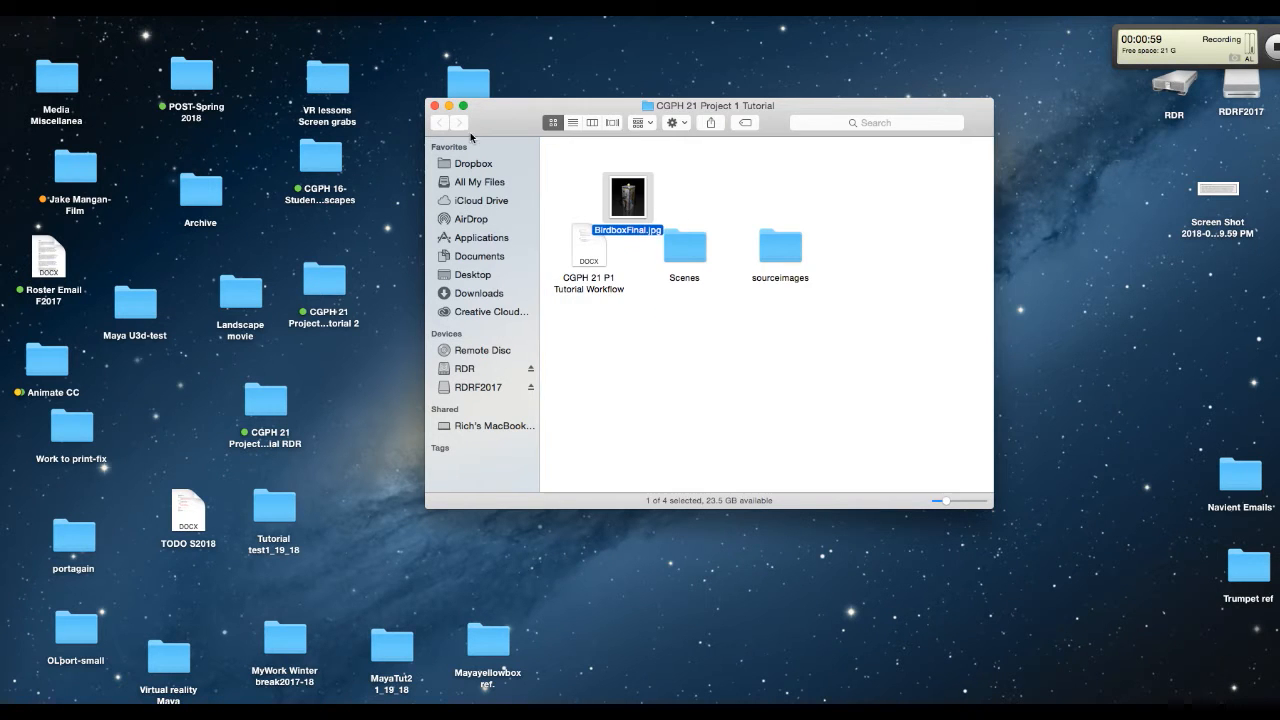
{"action": "left_click", "coordinate": [433, 105]}
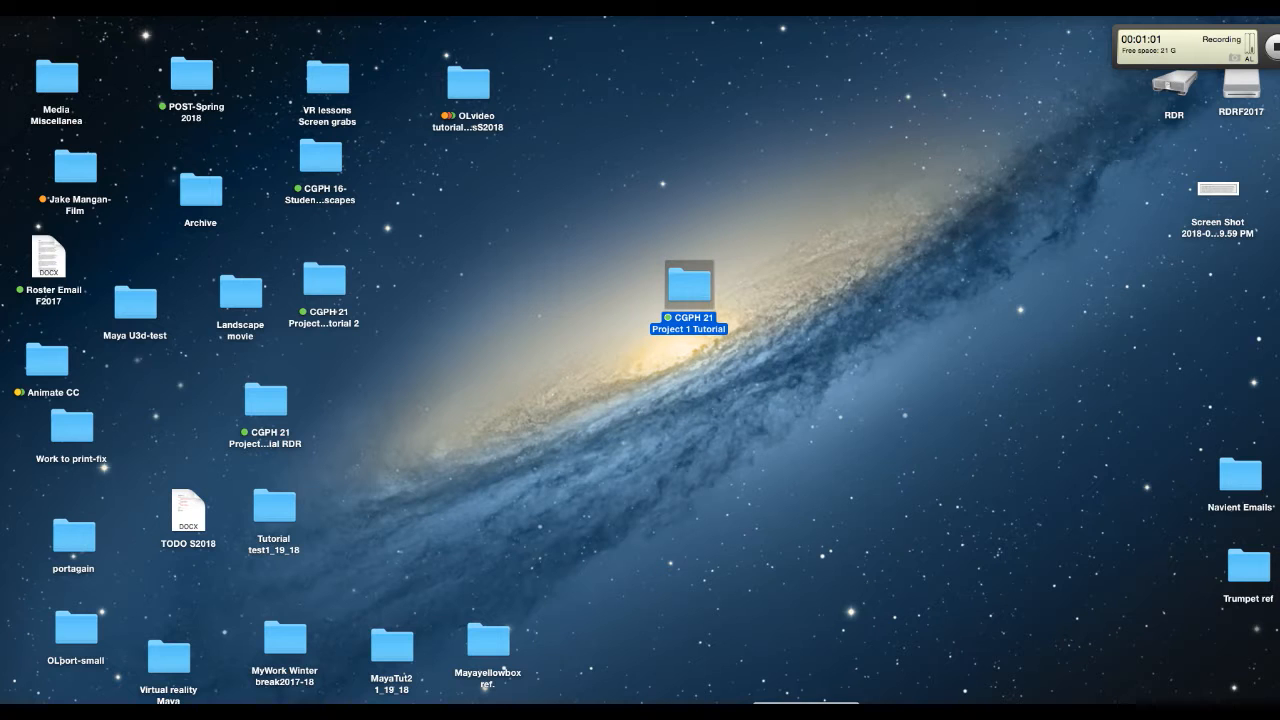
Step: Switch to Maya and create a free image plane with its attributes shown for editing
{"action": "left_click", "coordinate": [862, 716]}
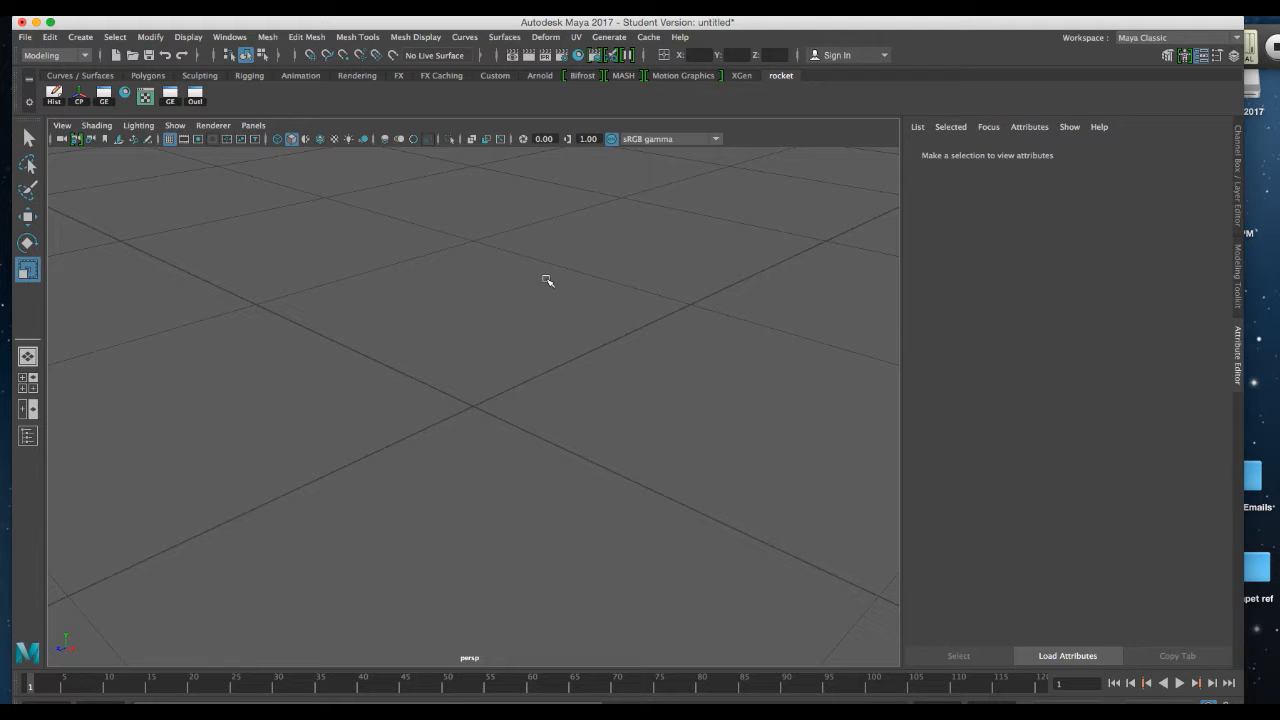
{"action": "key", "text": "space"}
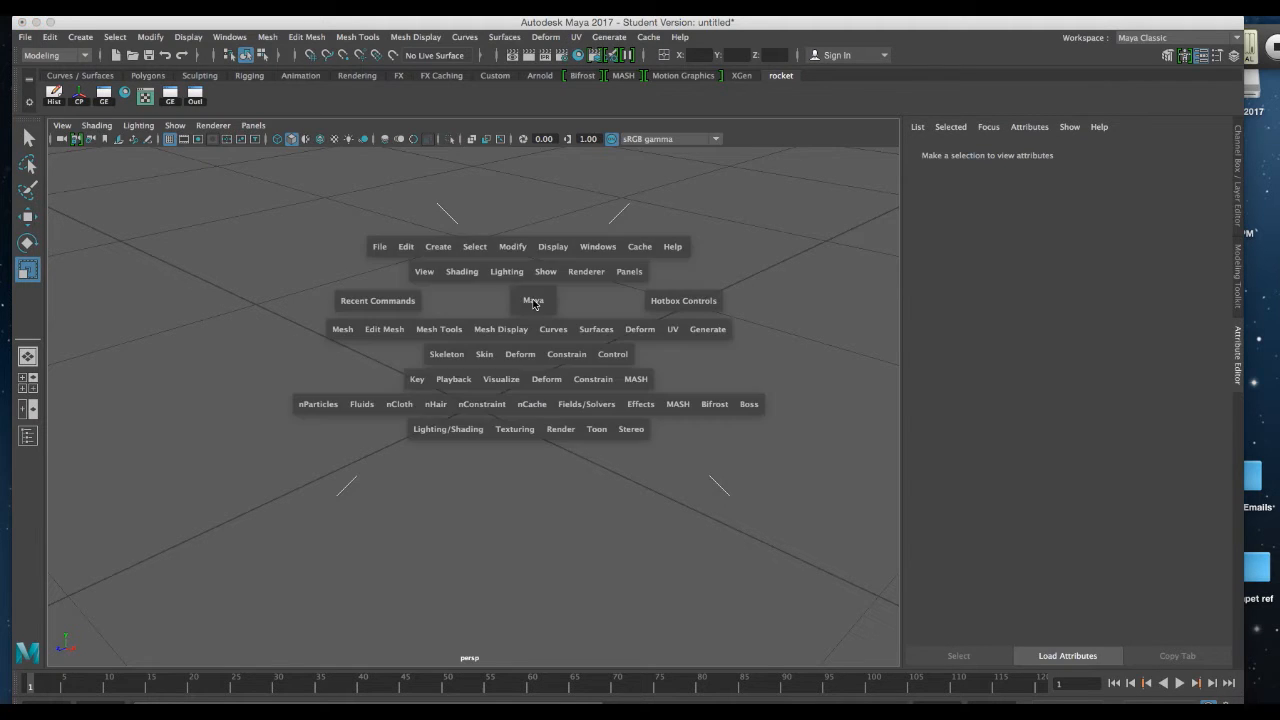
{"action": "left_click_drag", "start_coordinate": [447, 258], "coordinate": [506, 450]}
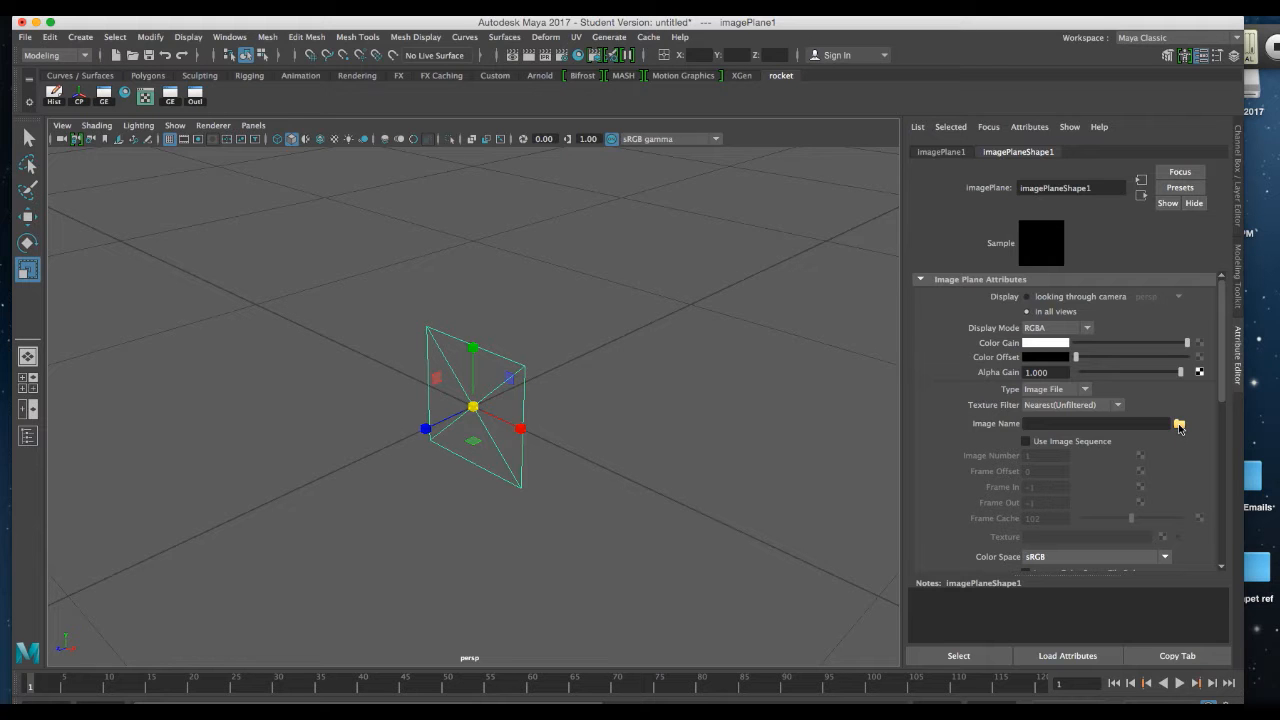
{"action": "key", "text": "ctrl+a"}
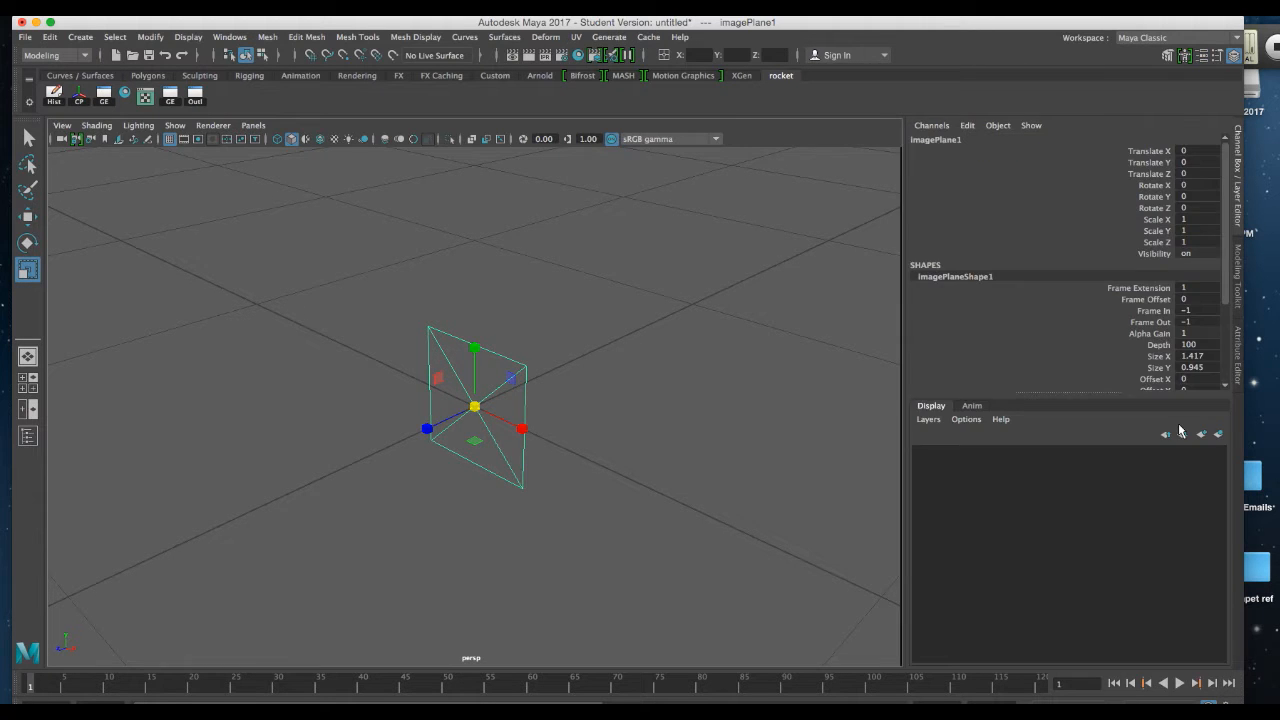
{"action": "key", "text": "ctrl+a"}
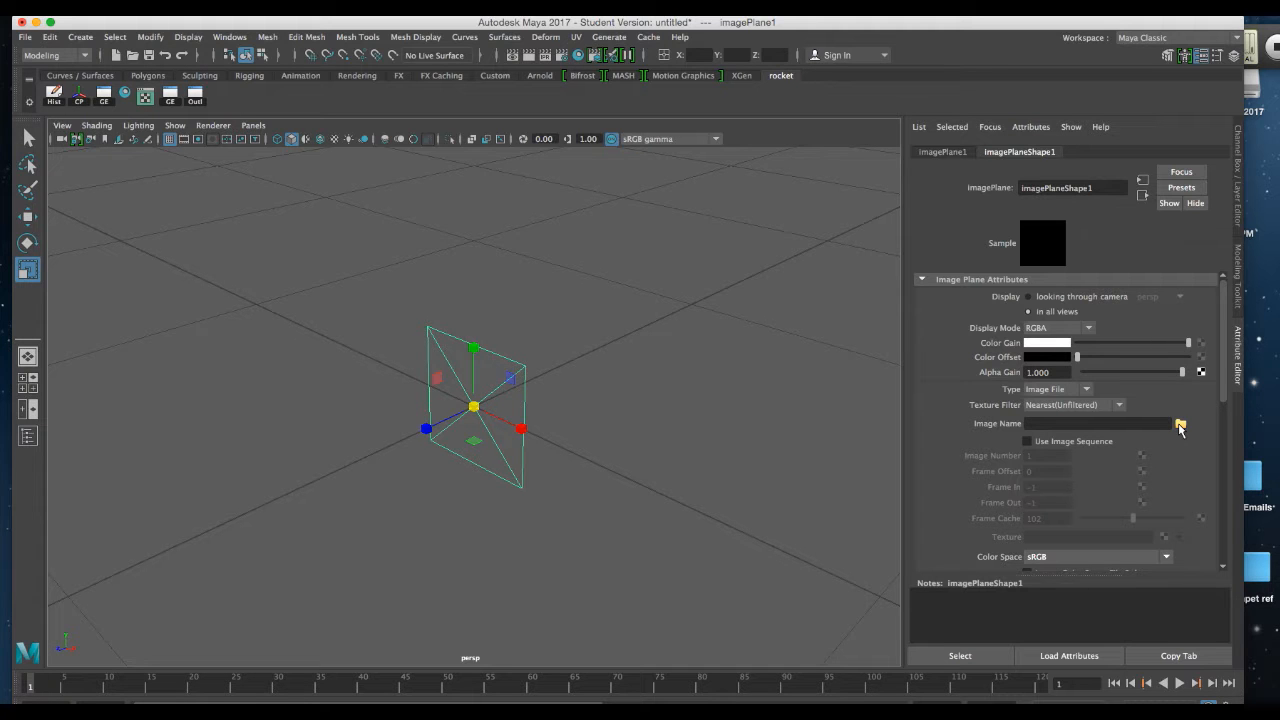
Step: Load boxtemp1_18.jpg from the project's sourceimages folder on the Desktop as the image plane's image
{"action": "left_click", "coordinate": [1180, 424]}
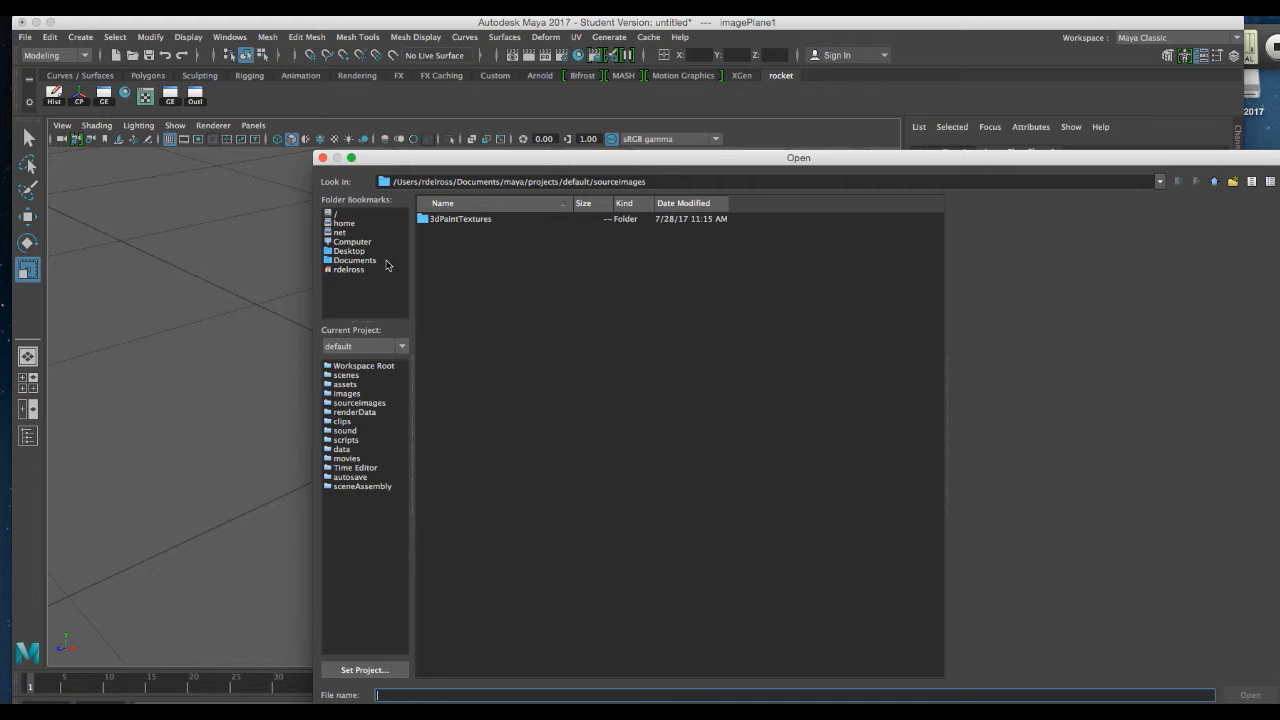
{"action": "left_click", "coordinate": [355, 251]}
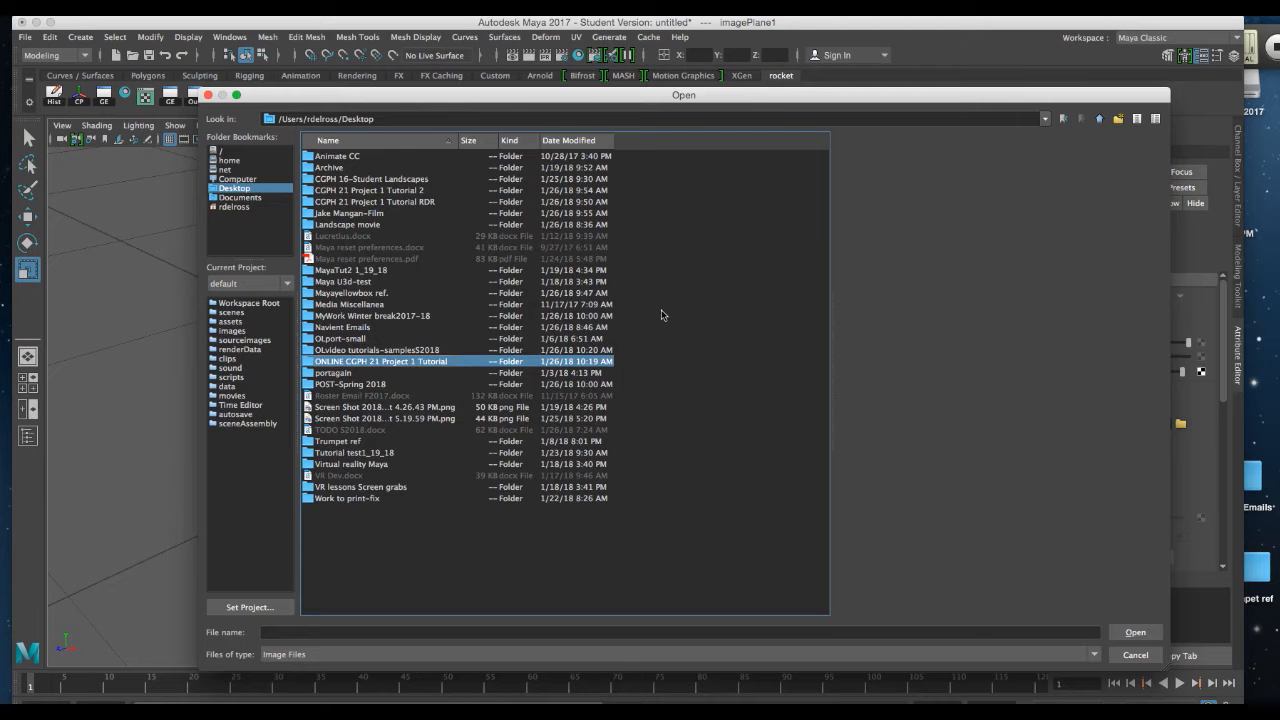
{"action": "double_click", "coordinate": [310, 364]}
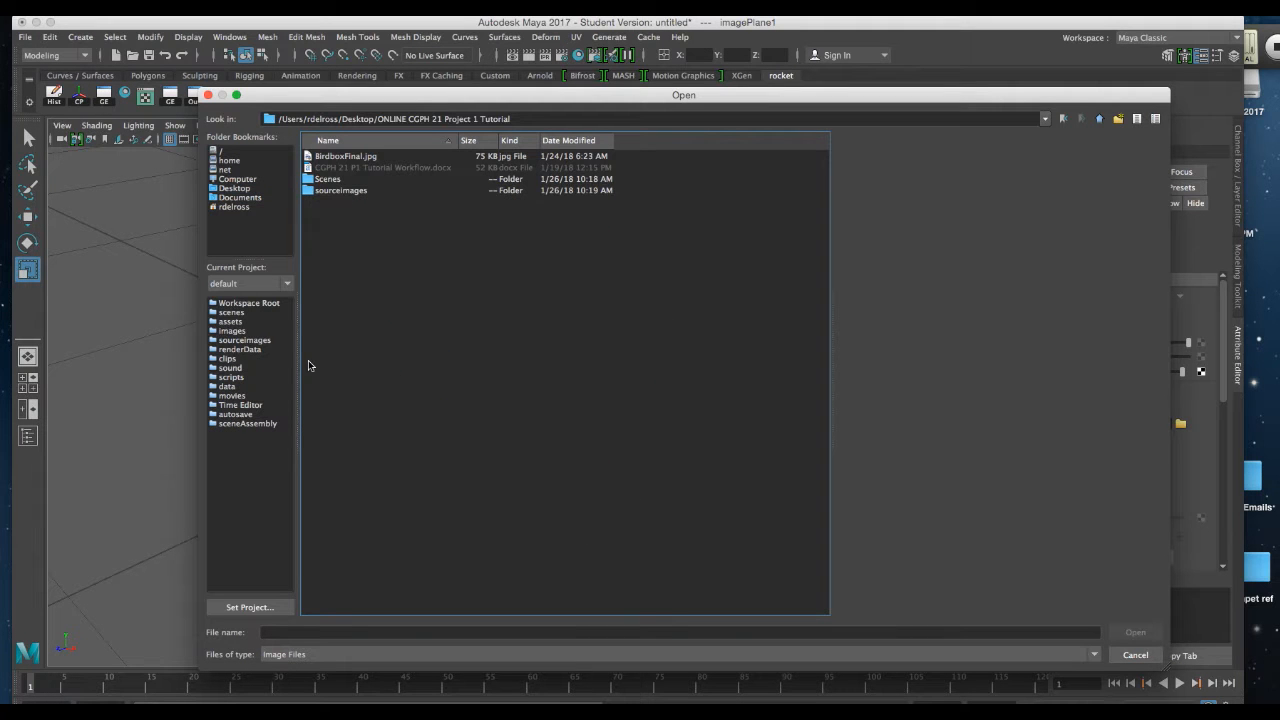
{"action": "left_click", "coordinate": [309, 193]}
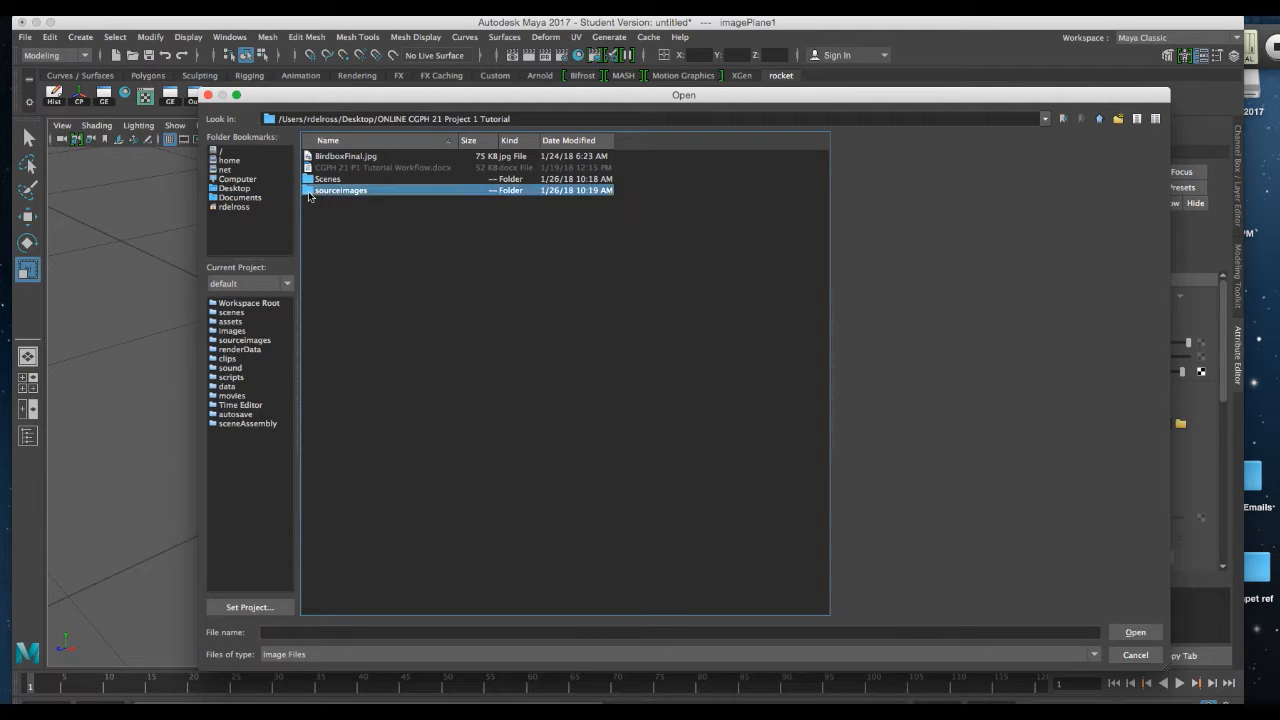
{"action": "double_click", "coordinate": [309, 192]}
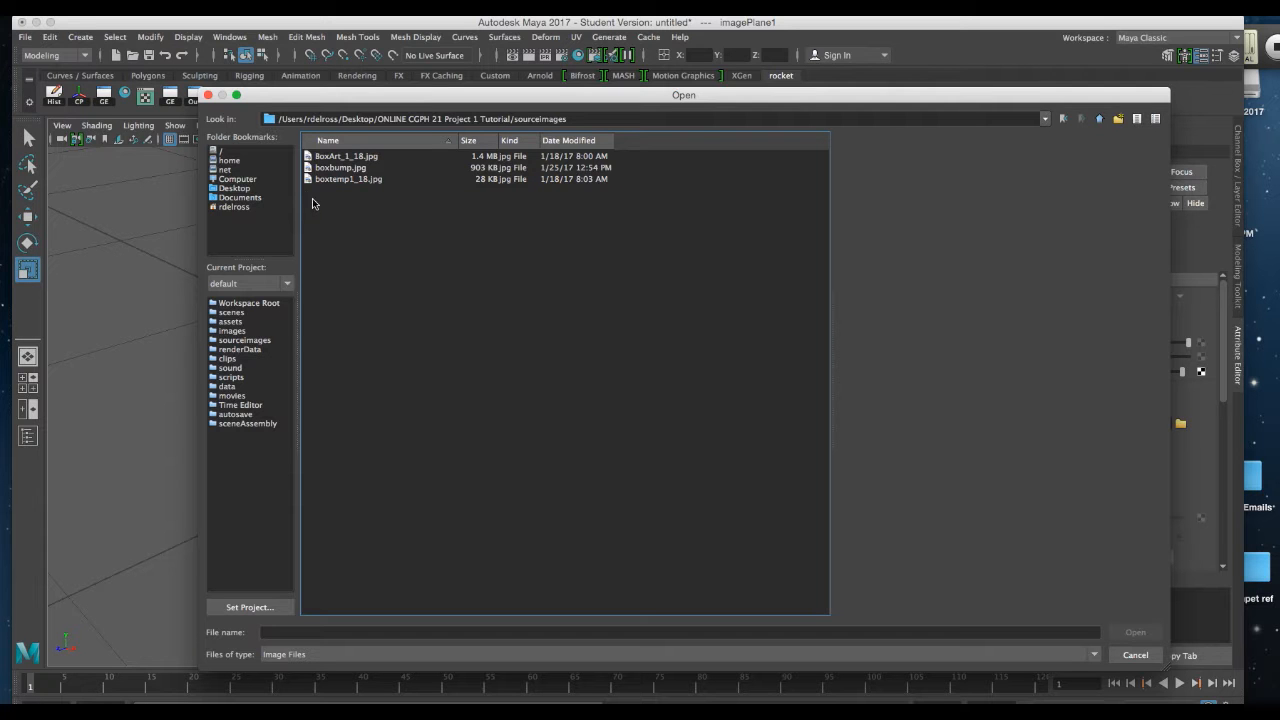
{"action": "left_click", "coordinate": [312, 157]}
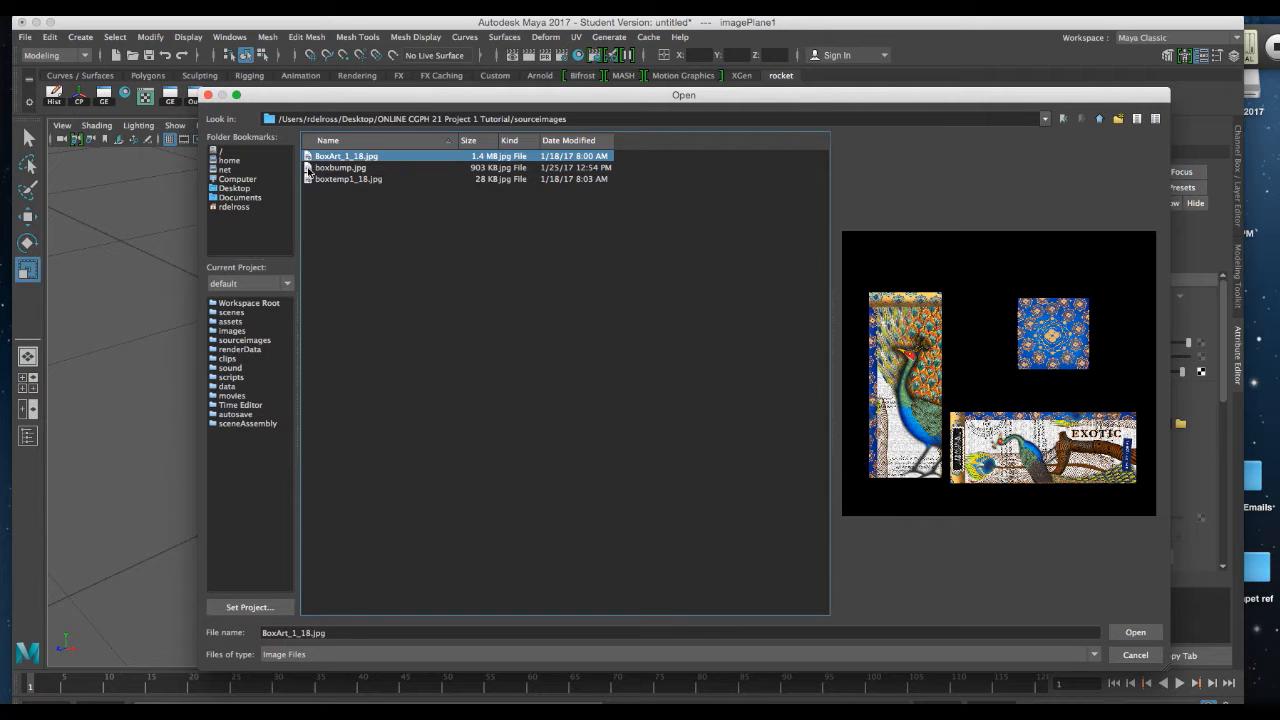
{"action": "left_click", "coordinate": [309, 168]}
{"action": "left_click", "coordinate": [311, 180]}
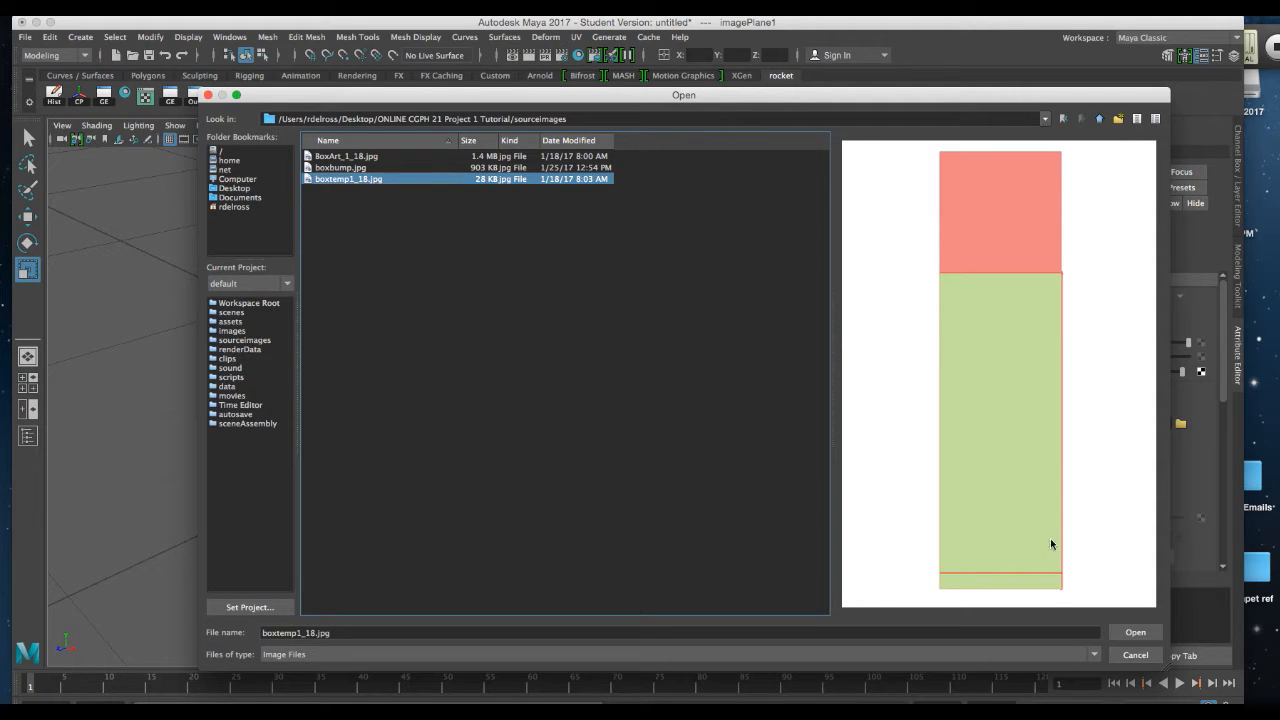
{"action": "left_click", "coordinate": [1135, 632]}
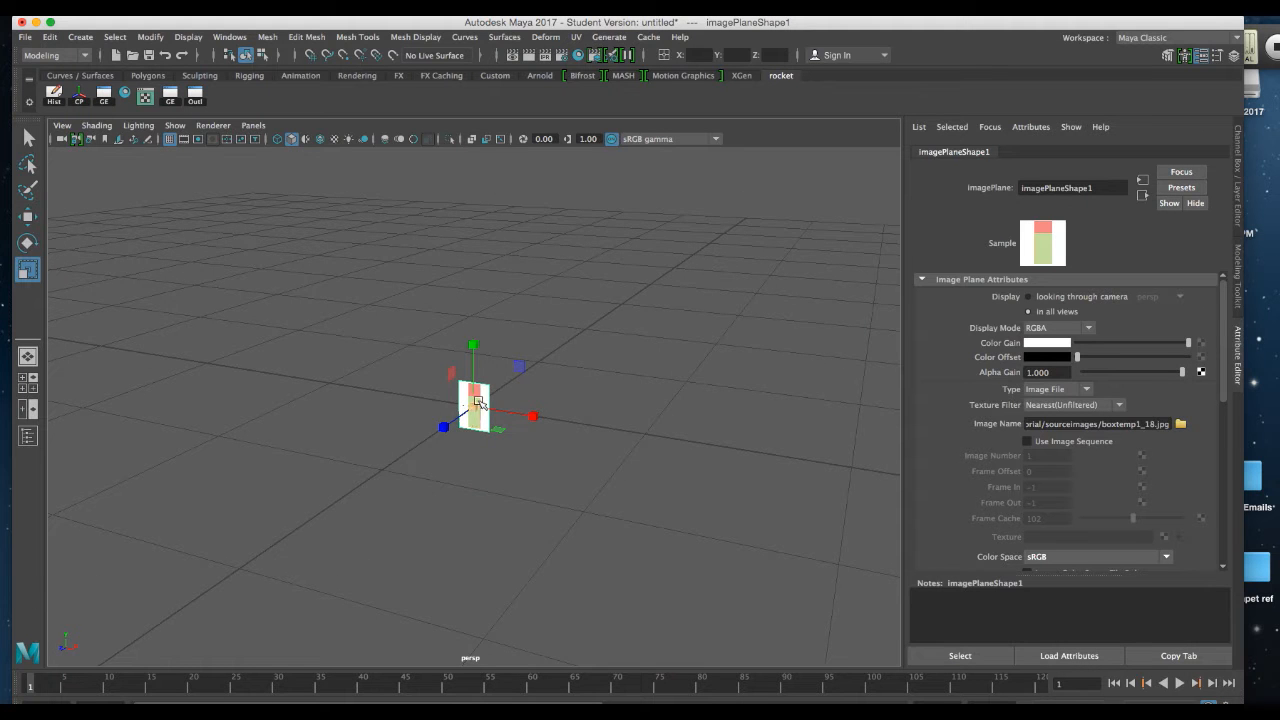
Step: Scale the image plane up uniformly to about 11.43
{"action": "left_click_drag", "start_coordinate": [474, 409], "coordinate": [790, 296]}
{"action": "right_click_drag", "start_coordinate": [691, 374], "coordinate": [500, 323], "text": "alt"}
{"action": "left_click_drag", "start_coordinate": [500, 323], "coordinate": [558, 349], "text": "alt"}
Step: In the front view, raise the image plane to about 45.6 in Y so the box's base meets the ground line, and set Alpha Gain to 0.5
{"action": "key", "text": "space"}
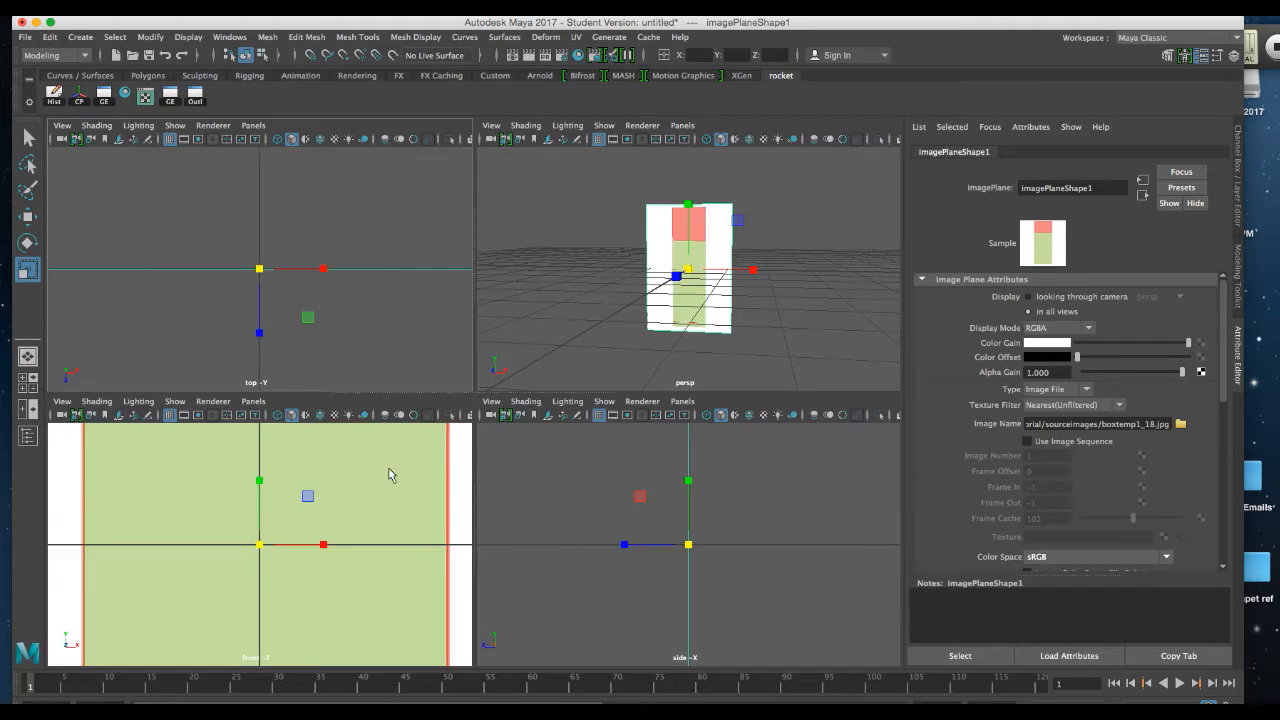
{"action": "key", "text": "space"}
{"action": "key", "text": "f"}
{"action": "right_click_drag", "start_coordinate": [438, 503], "coordinate": [363, 340], "text": "alt"}
{"action": "key", "text": "w"}
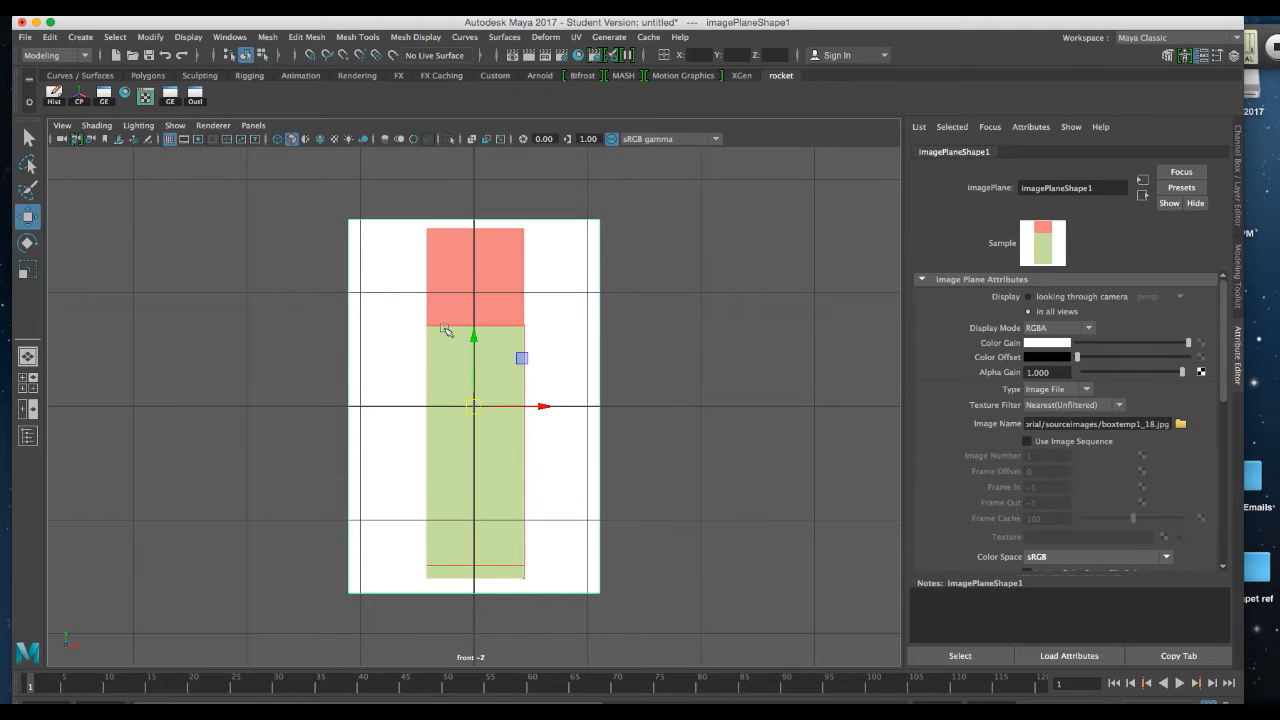
{"action": "left_click_drag", "start_coordinate": [475, 342], "coordinate": [472, 168]}
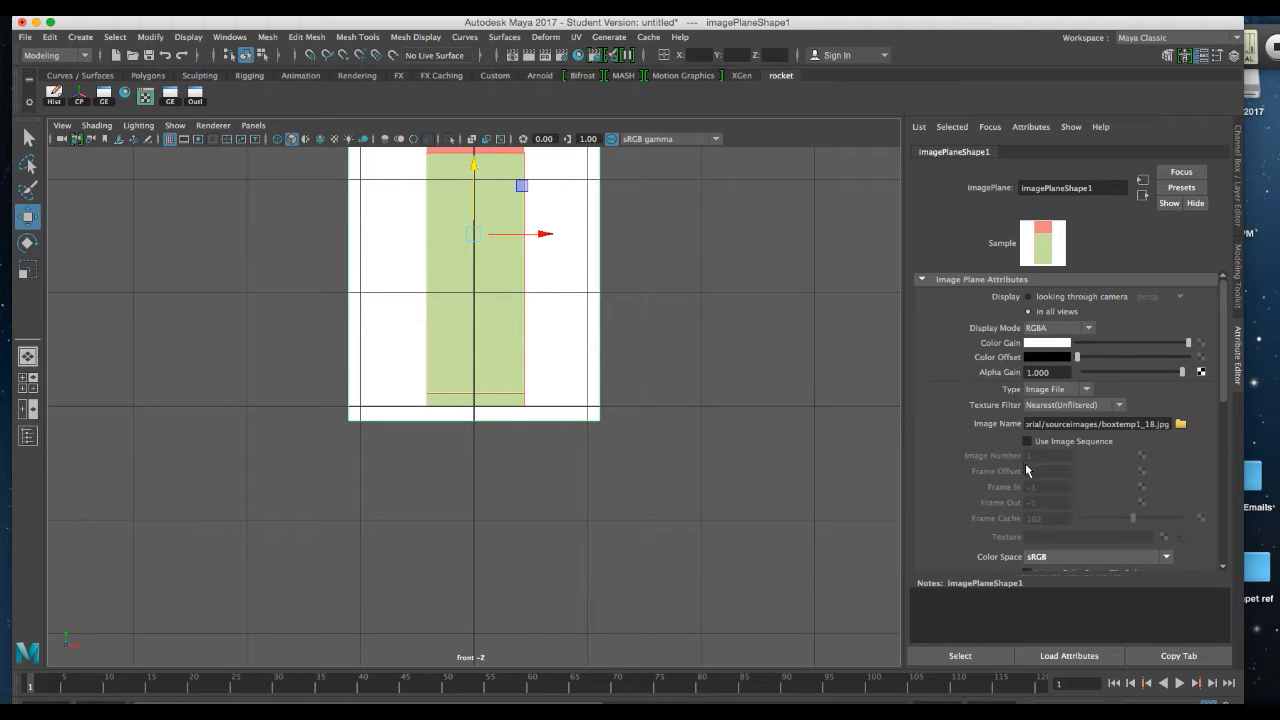
{"action": "left_click_drag", "start_coordinate": [1064, 372], "coordinate": [998, 372]}
{"action": "key", "text": "Return"}
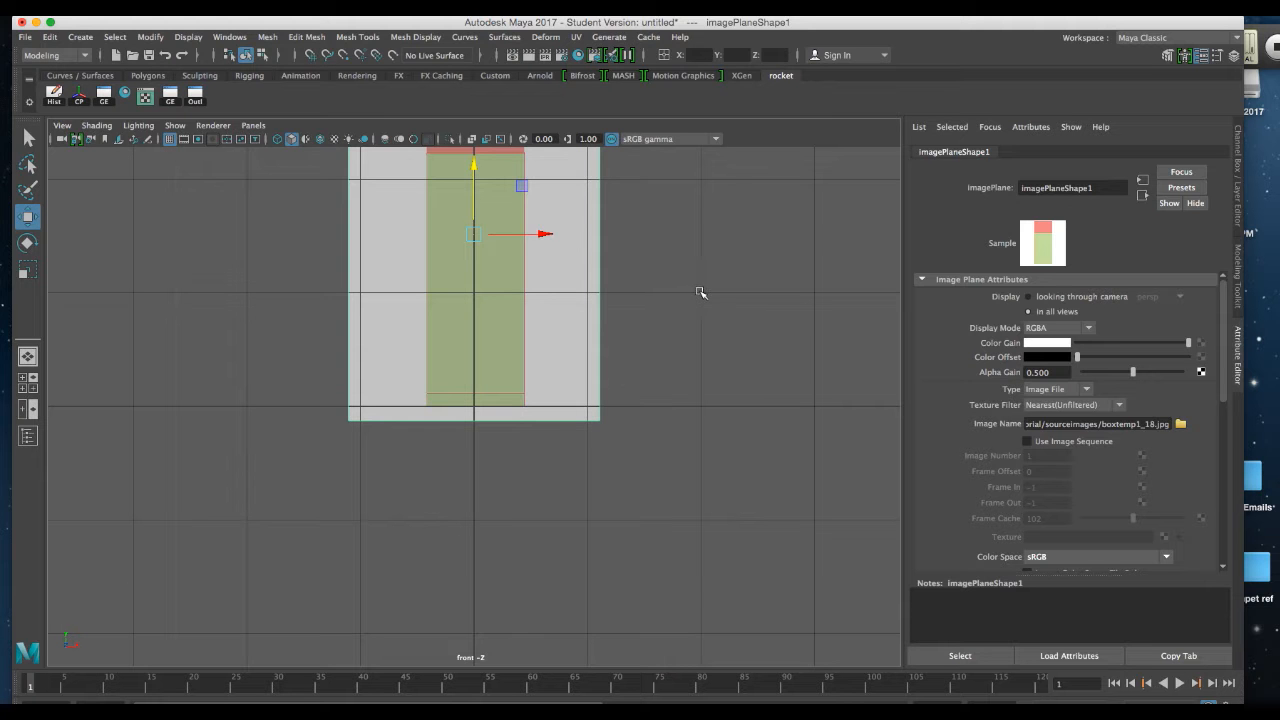
Step: Duplicate the image plane and set the copy's Rotate X to 90
{"action": "key", "text": "space"}
{"action": "key", "text": "space"}
{"action": "left_click_drag", "start_coordinate": [634, 315], "coordinate": [634, 380], "text": "alt"}
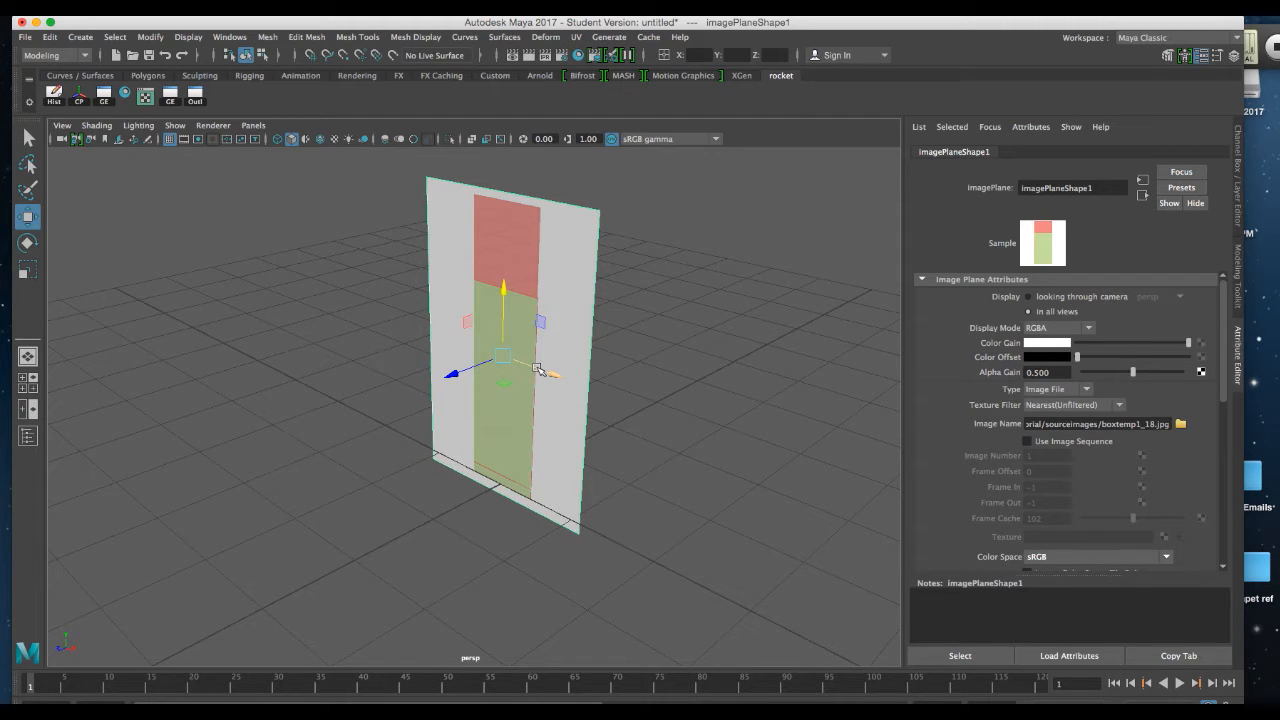
{"action": "key", "text": "ctrl+d"}
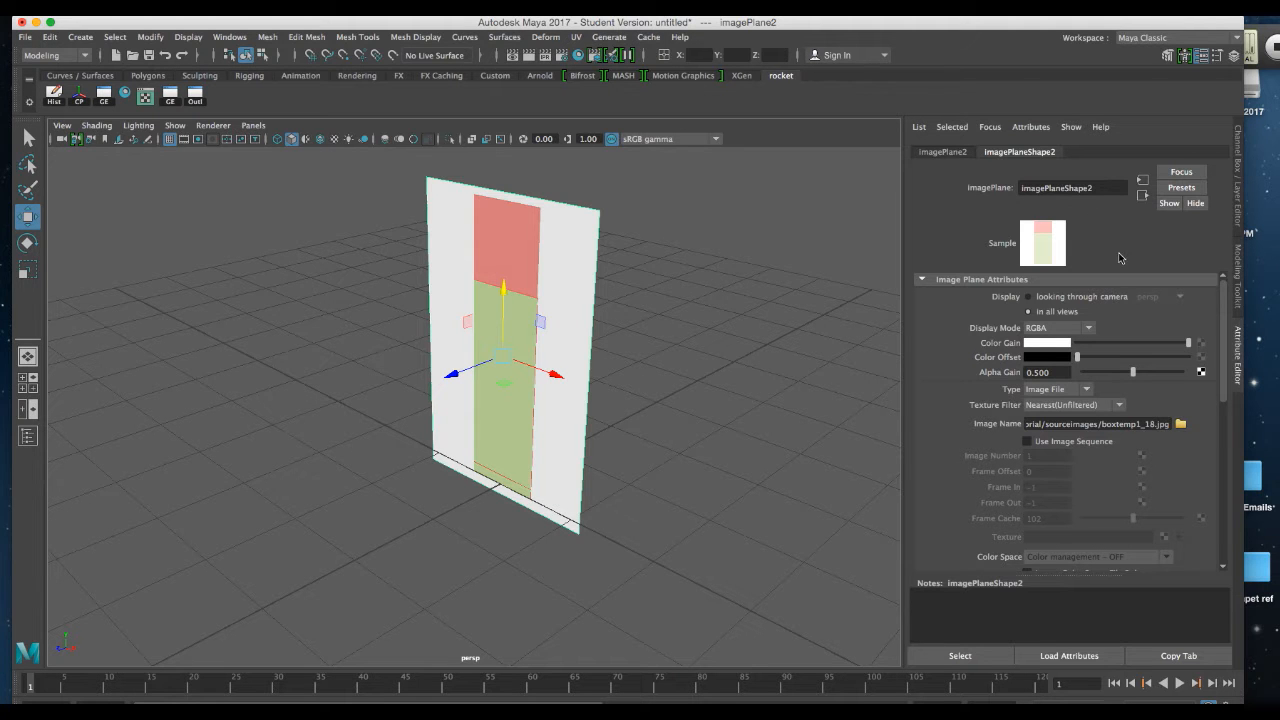
{"action": "key", "text": "ctrl+a"}
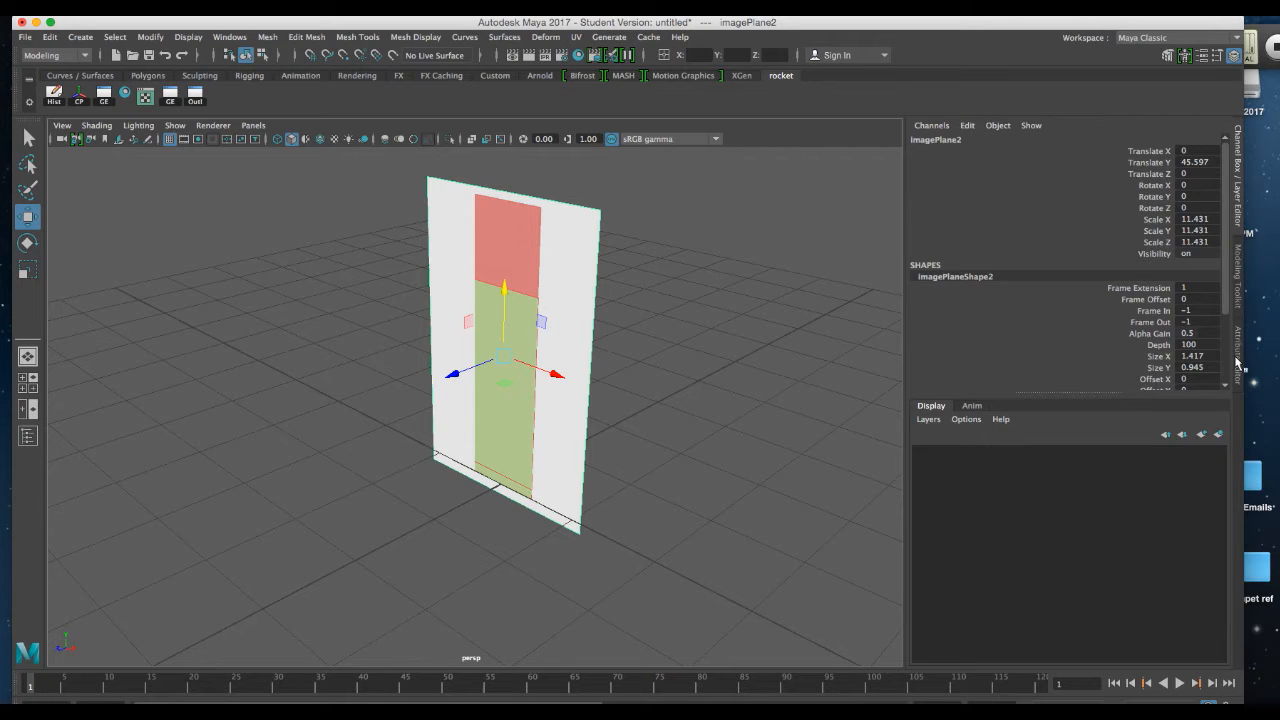
{"action": "left_click", "coordinate": [1205, 185]}
{"action": "type", "text": "90"}
{"action": "key", "text": "Return"}
Step: Raise the horizontal image plane to about 66.89 in Y, aligning it with the border between the red and green areas in the front view
{"action": "left_click_drag", "start_coordinate": [470, 370], "coordinate": [387, 322], "text": "alt"}
{"action": "left_click_drag", "start_coordinate": [495, 295], "coordinate": [503, 230]}
{"action": "key", "text": "space"}
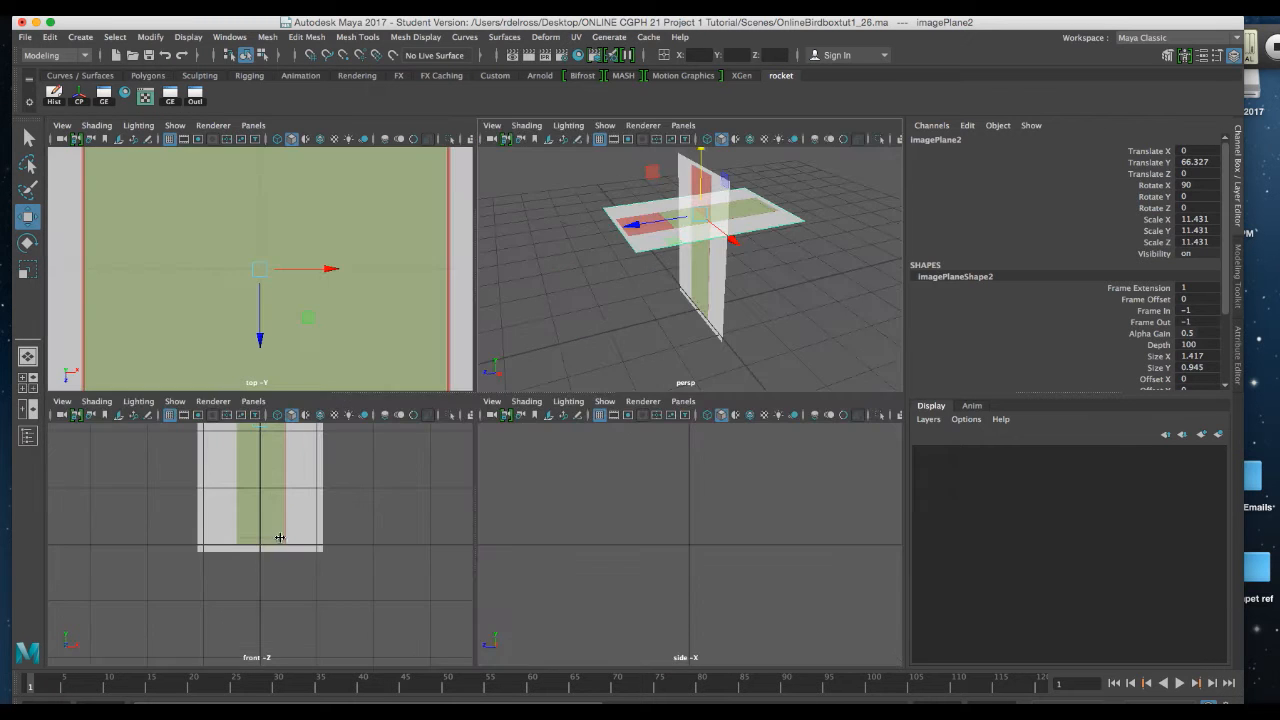
{"action": "key", "text": "space"}
{"action": "middle_click_drag", "start_coordinate": [494, 303], "coordinate": [480, 451], "text": "alt"}
{"action": "left_click_drag", "start_coordinate": [463, 236], "coordinate": [465, 240]}
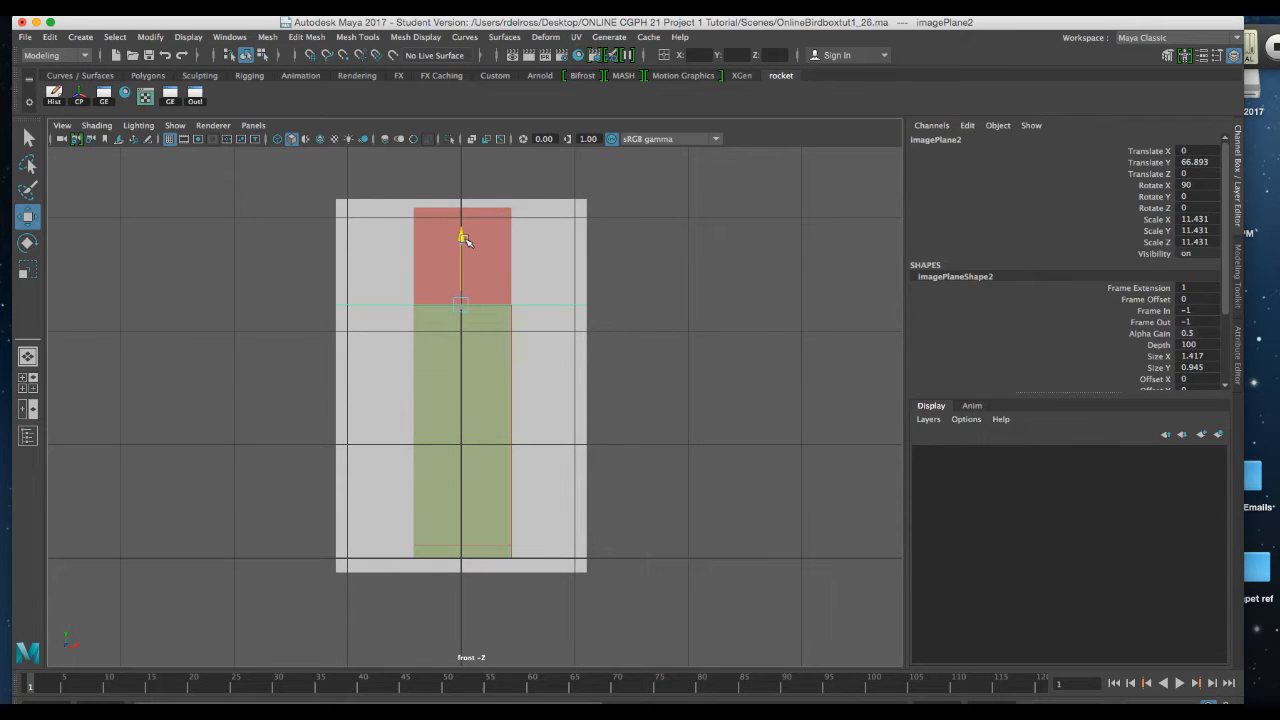
{"action": "left_click_drag", "start_coordinate": [369, 197], "coordinate": [583, 328], "text": "ctrl+alt"}
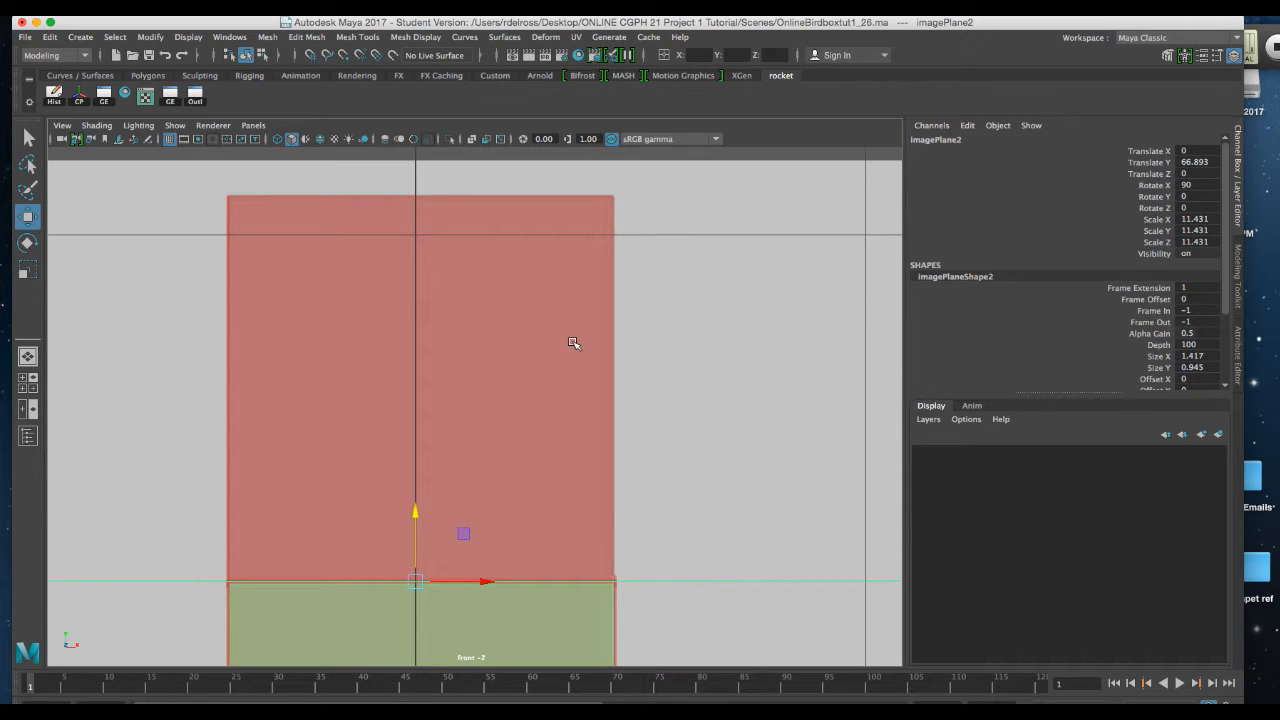
Step: In the top view, move the horizontal image plane to about -21.28 in Z so its red-green border meets the origin line
{"action": "key", "text": "space"}
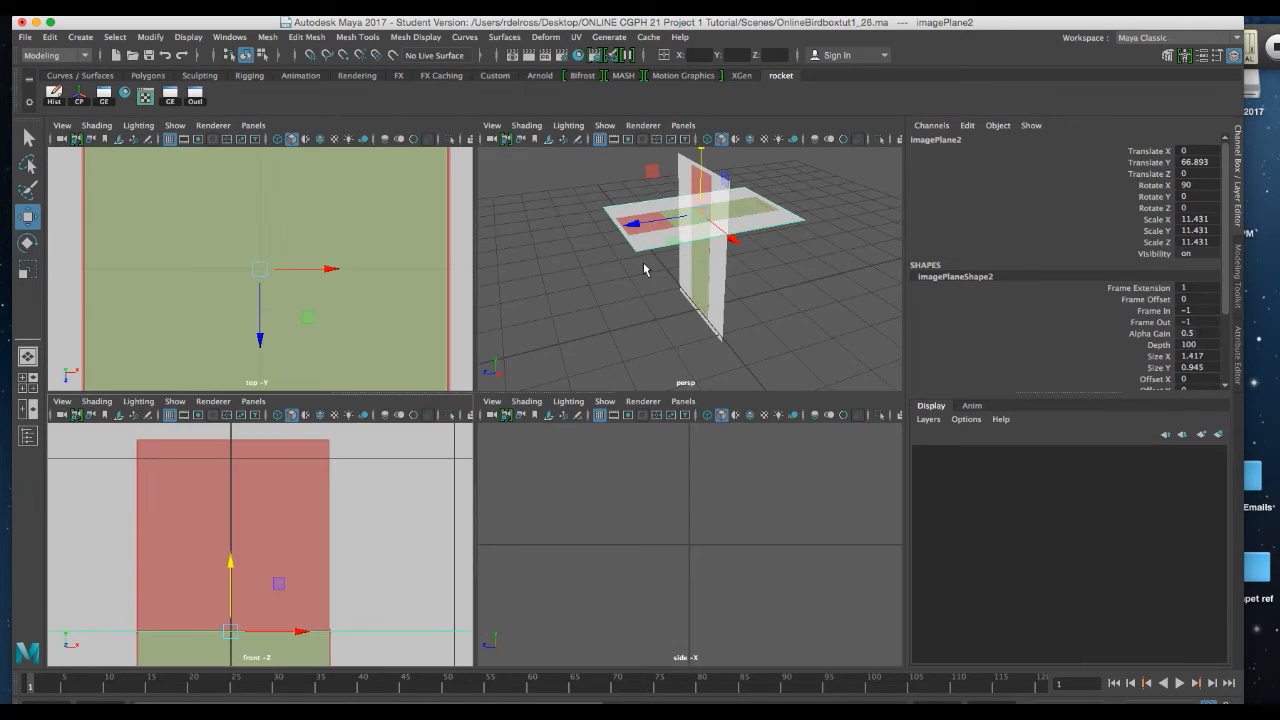
{"action": "key", "text": "space"}
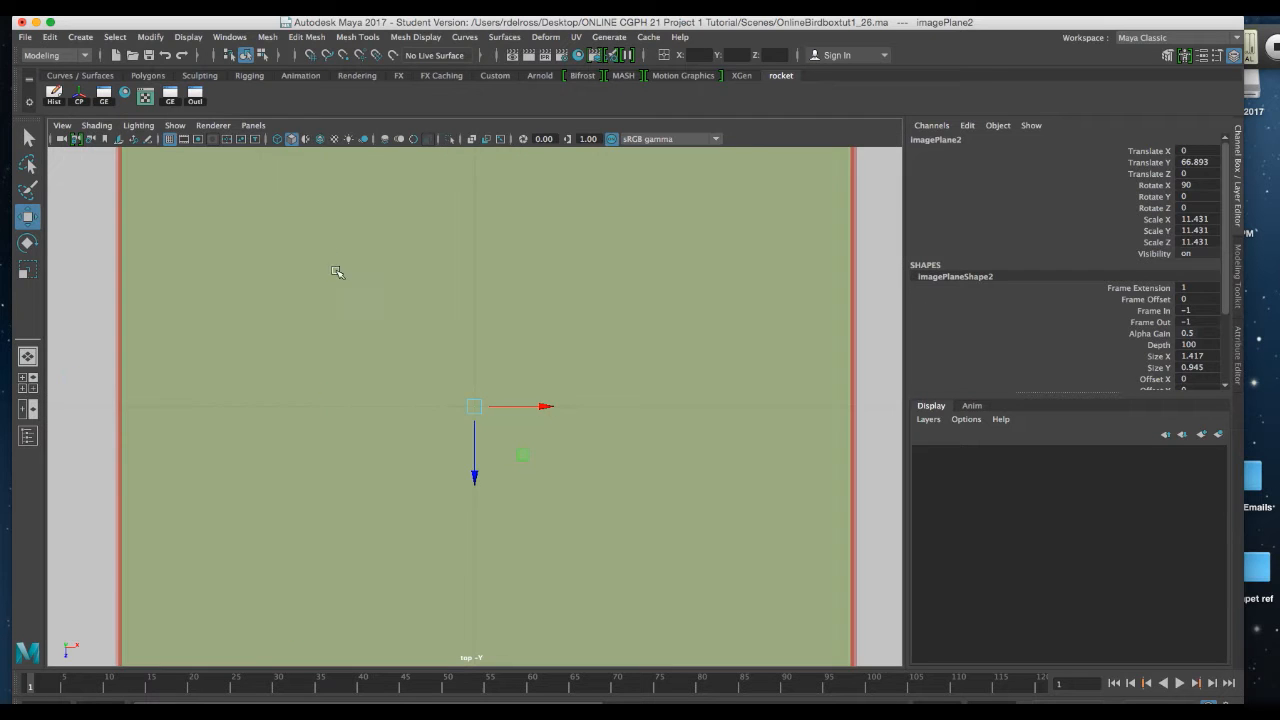
{"action": "key", "text": "f"}
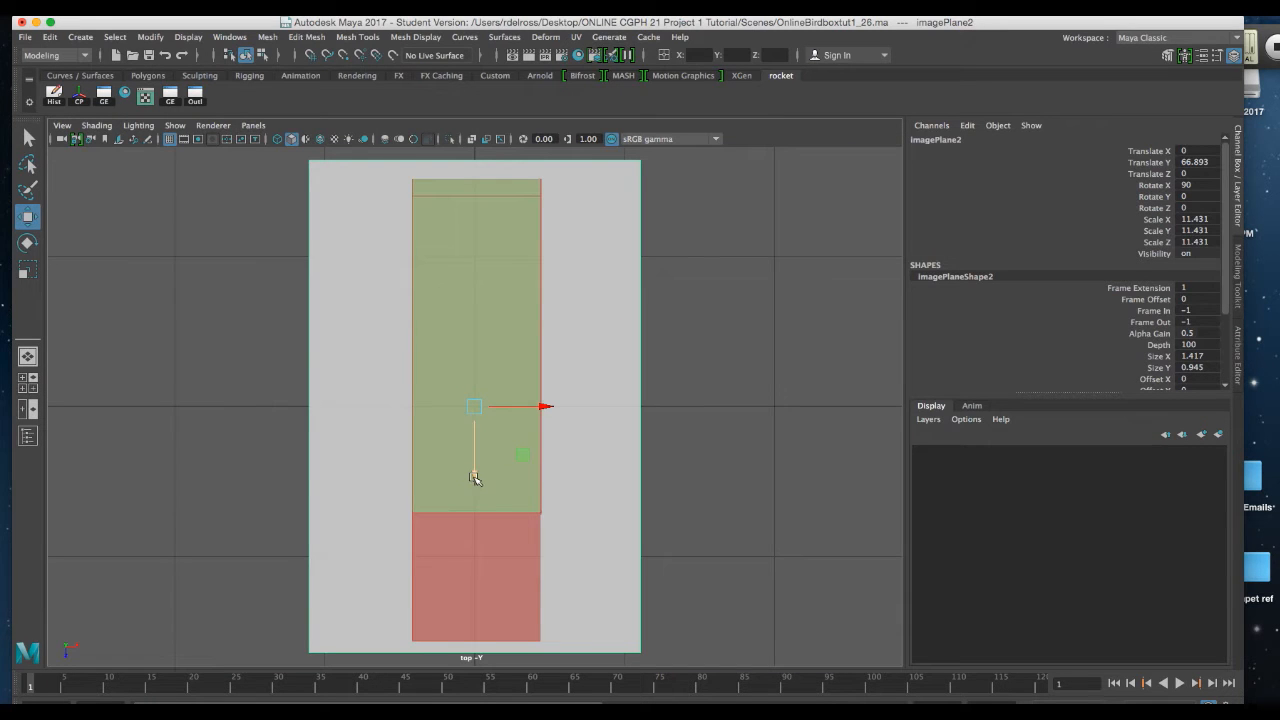
{"action": "left_click_drag", "start_coordinate": [475, 478], "coordinate": [477, 362]}
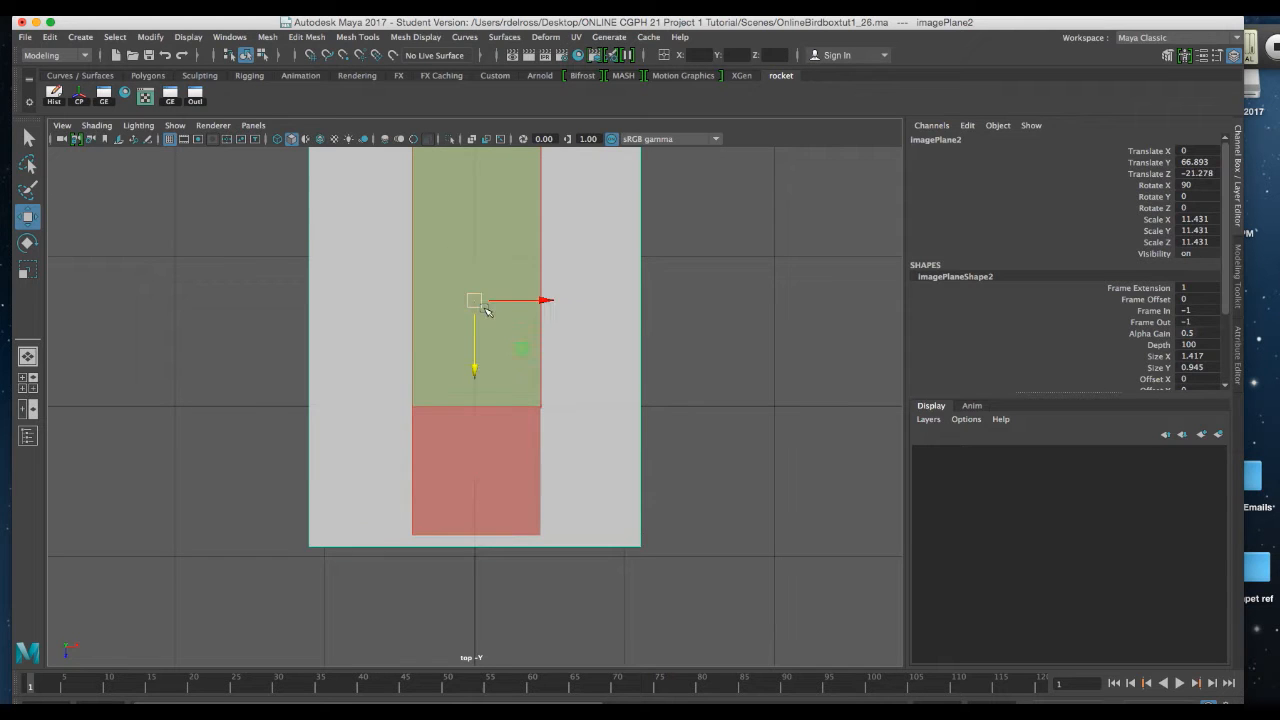
Step: Create a display layer containing both image planes and name it template
{"action": "key", "text": "space"}
{"action": "key", "text": "space"}
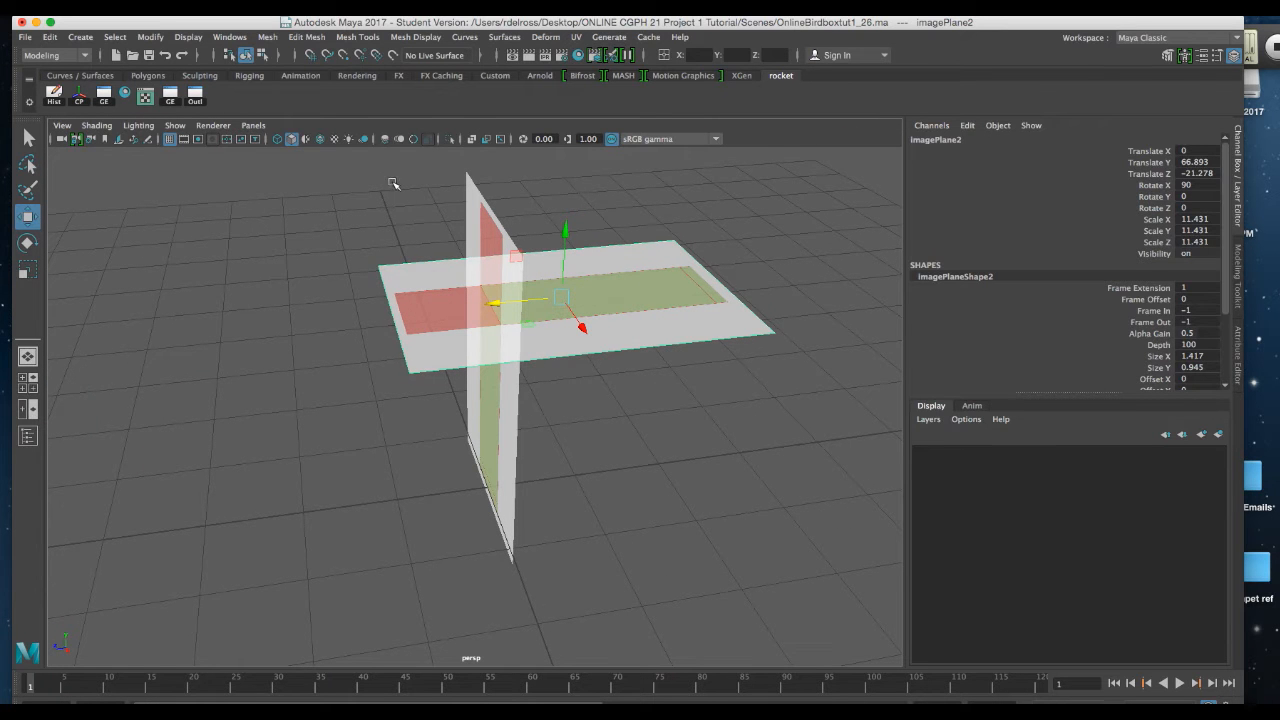
{"action": "left_click", "coordinate": [515, 308]}
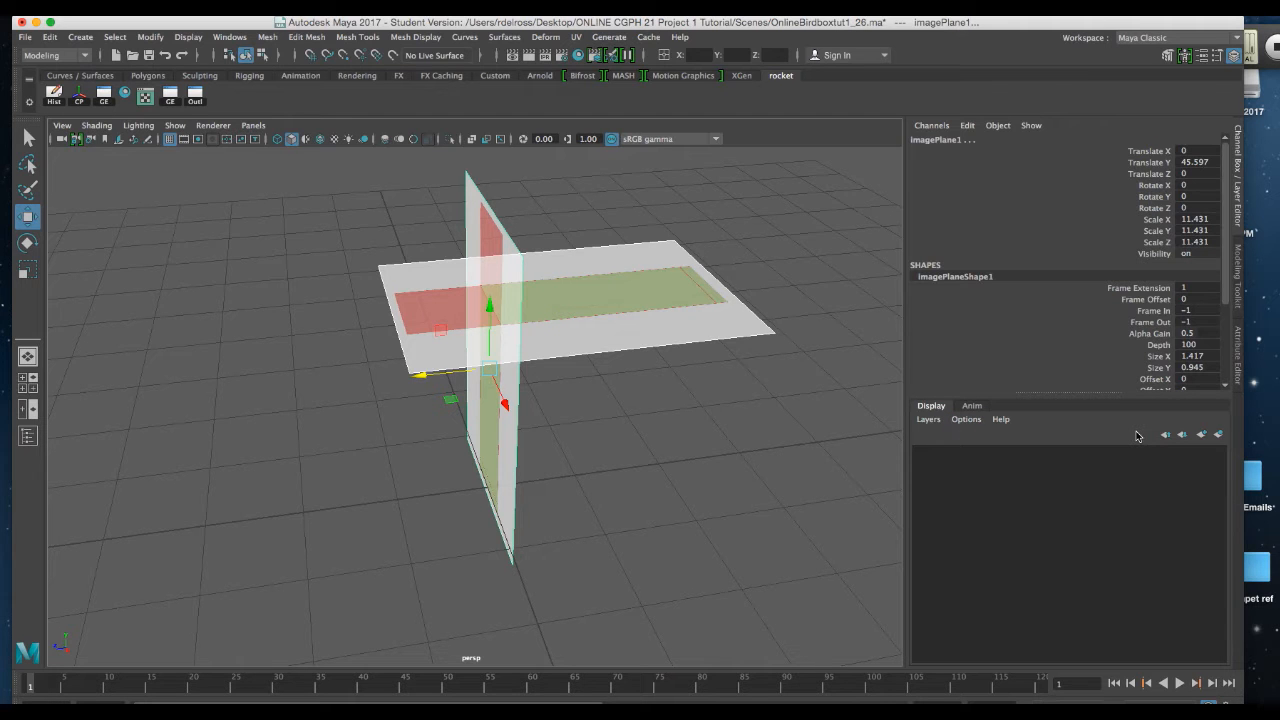
{"action": "left_click", "coordinate": [1218, 436]}
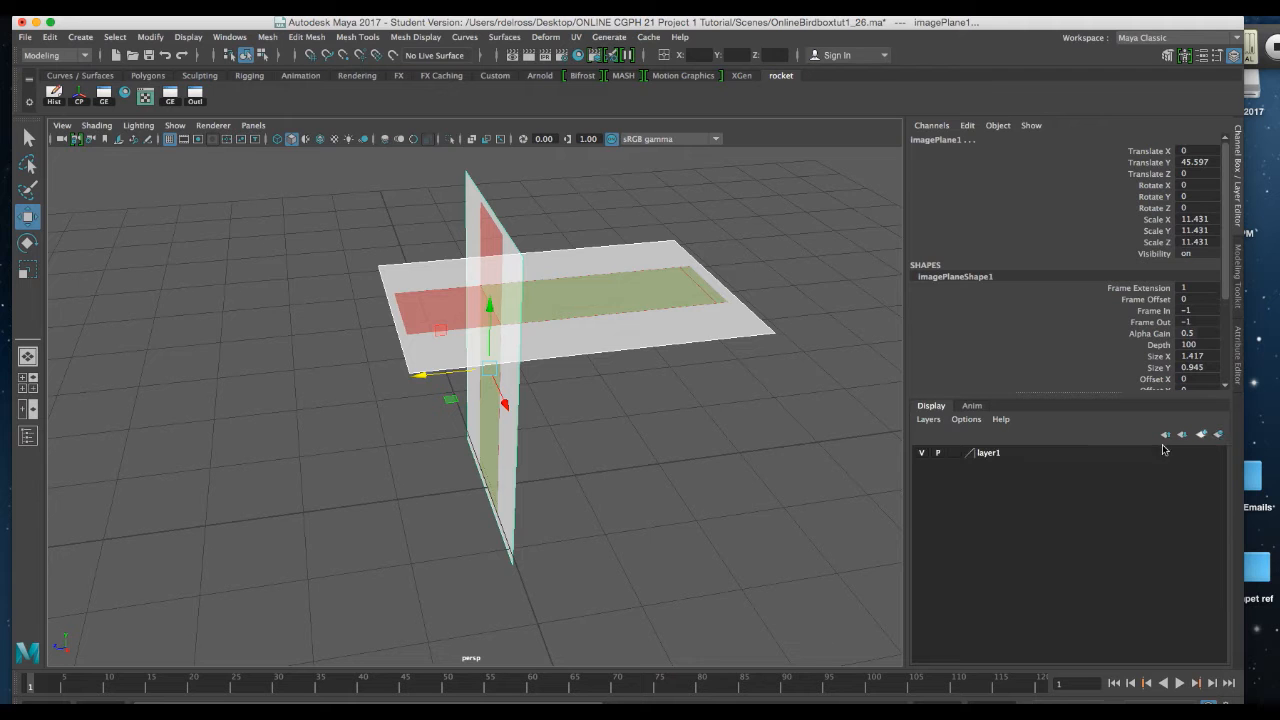
{"action": "double_click", "coordinate": [992, 457]}
{"action": "left_click_drag", "start_coordinate": [567, 293], "coordinate": [497, 286]}
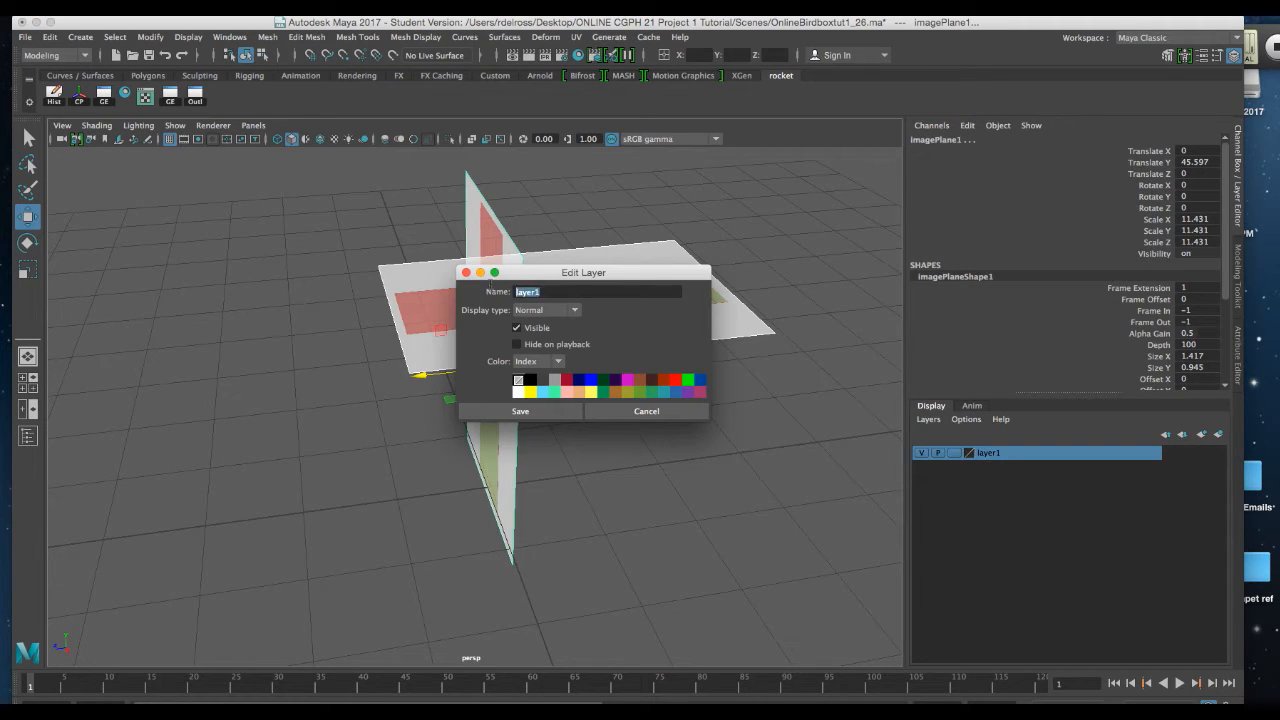
{"action": "type", "text": "template"}
{"action": "key", "text": "Return"}
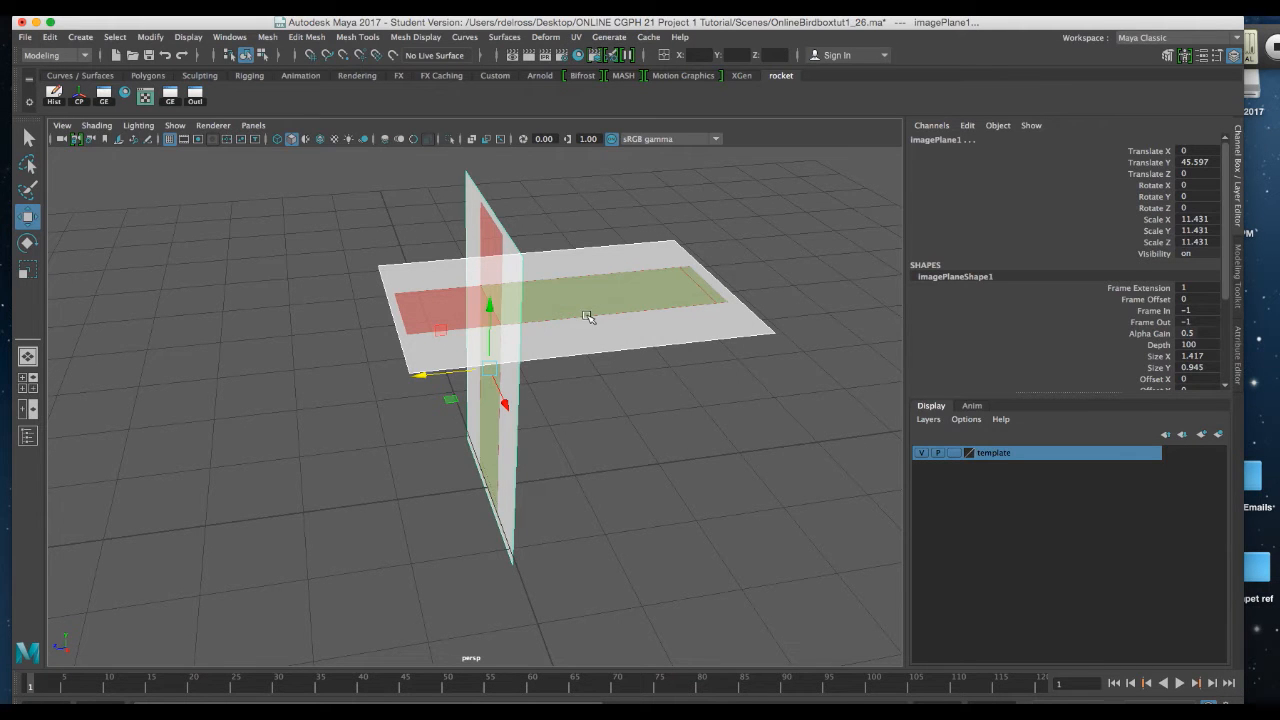
Step: Set the template layer's display type to Reference so the image planes cannot be selected, and clear the selection
{"action": "mouse_move", "coordinate": [590, 320]}
{"action": "left_mouse_down", "text": "alt"}
{"action": "mouse_move", "coordinate": [580, 291]}
{"action": "mouse_move", "coordinate": [609, 314]}
{"action": "left_mouse_up", "text": "alt"}
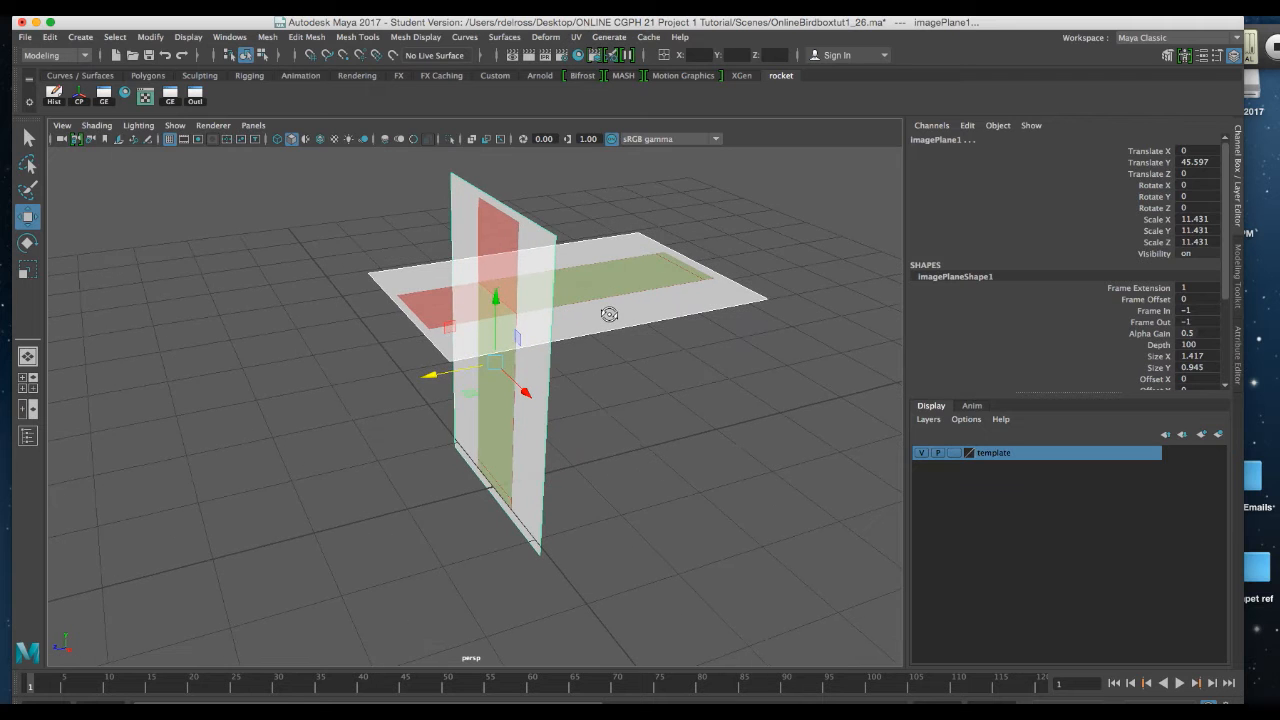
{"action": "left_click", "coordinate": [955, 453]}
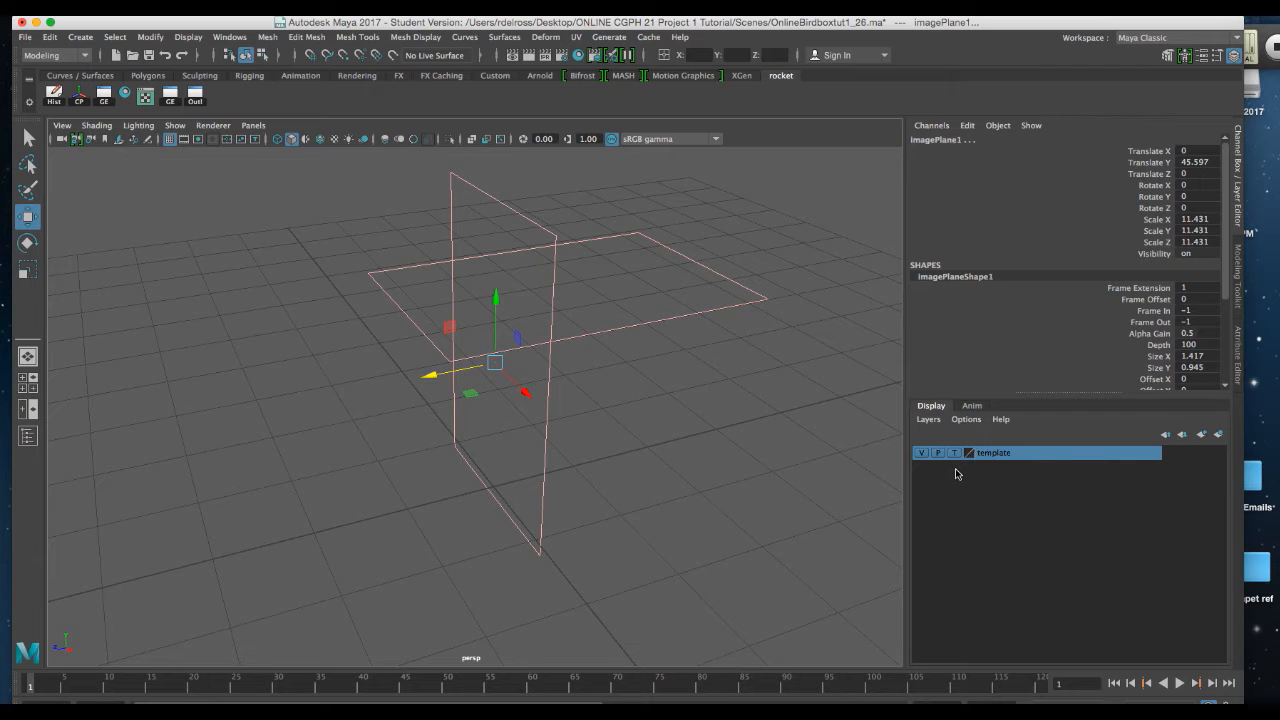
{"action": "left_click", "coordinate": [955, 453]}
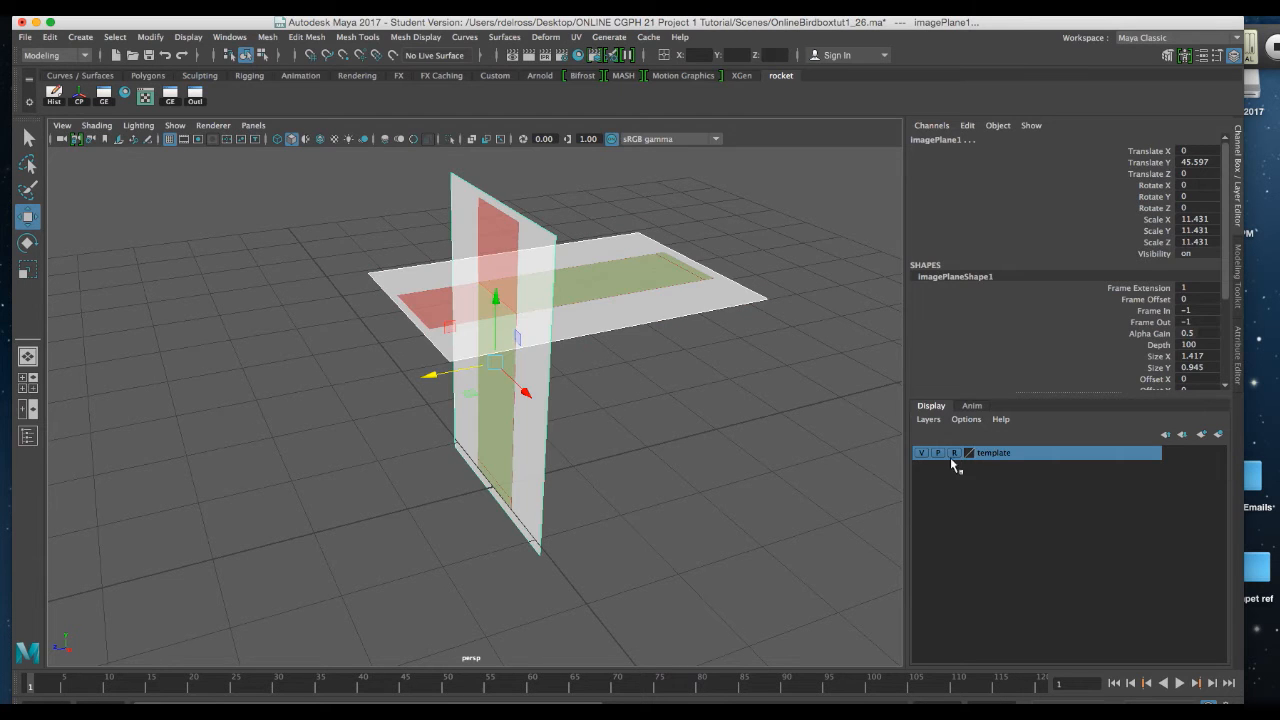
{"action": "left_click", "coordinate": [770, 414]}
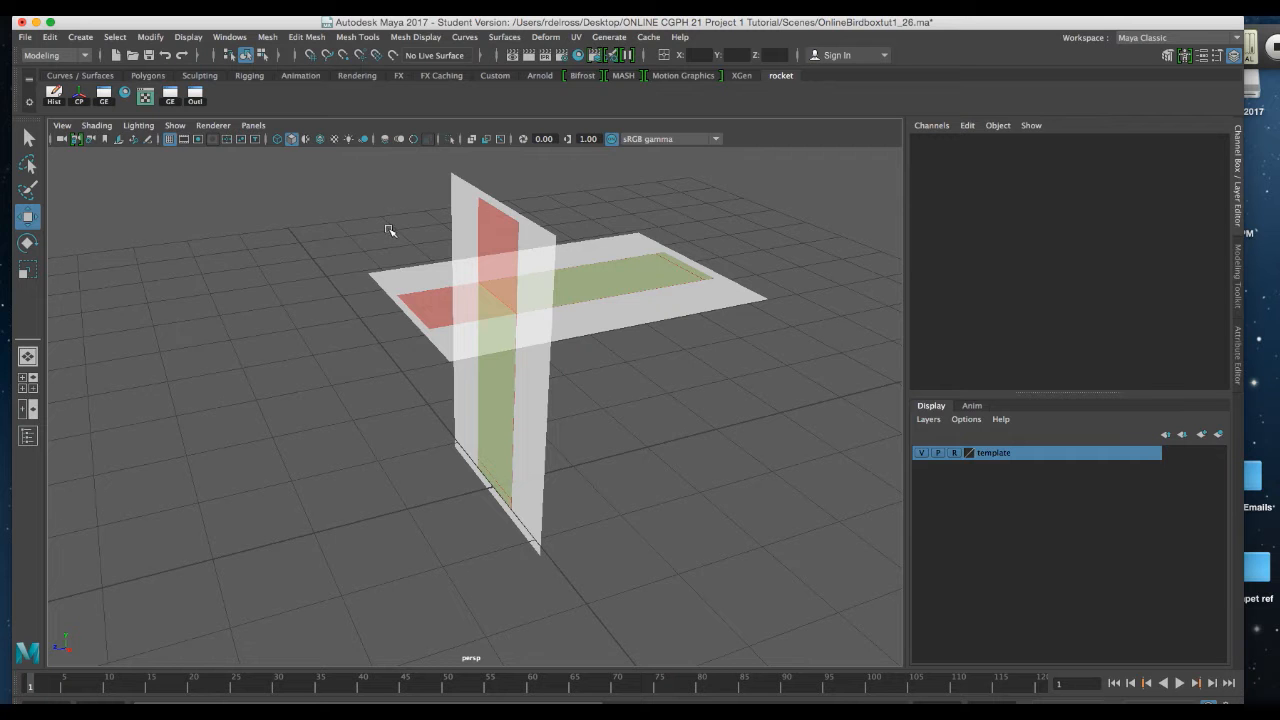
Step: Create a polygon cube on the grid in front of the vertical image plane and scale it uniformly to about 30.92
{"action": "left_click_drag", "start_coordinate": [614, 380], "coordinate": [662, 324], "text": "alt"}
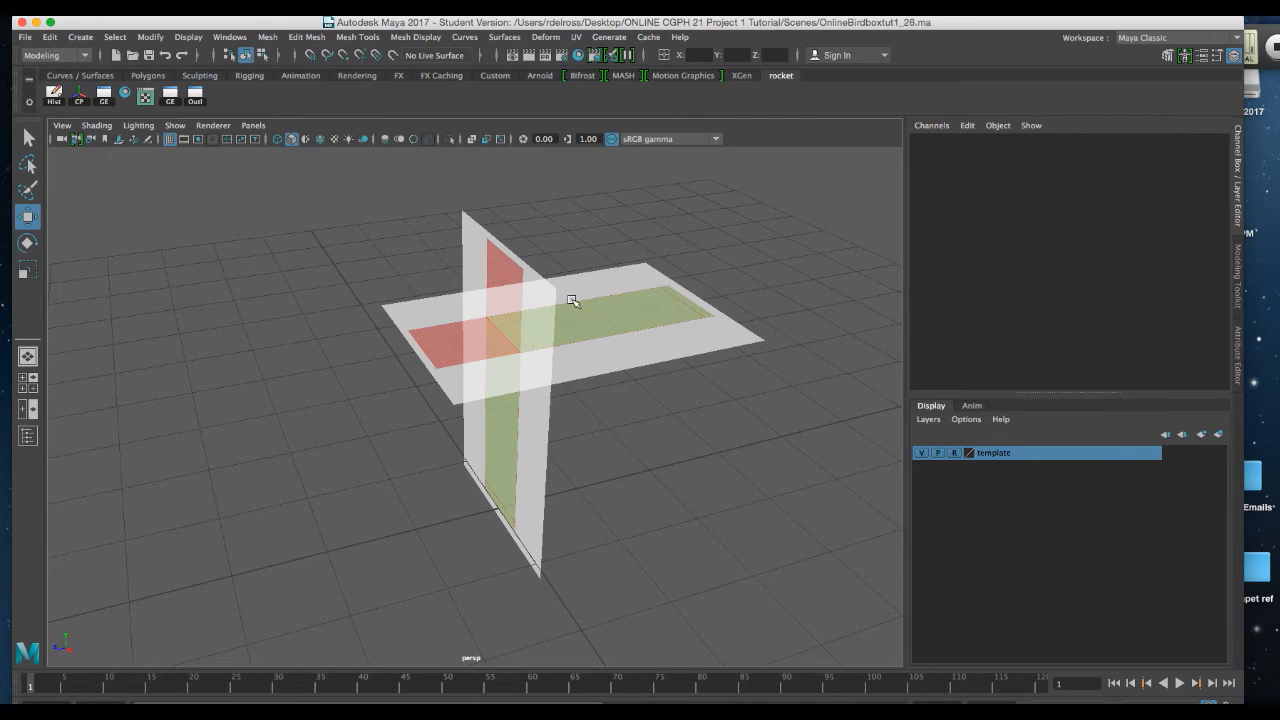
{"action": "key", "text": "space"}
{"action": "left_click_drag", "start_coordinate": [412, 219], "coordinate": [437, 273]}
{"action": "left_click_drag", "start_coordinate": [526, 273], "coordinate": [617, 304]}
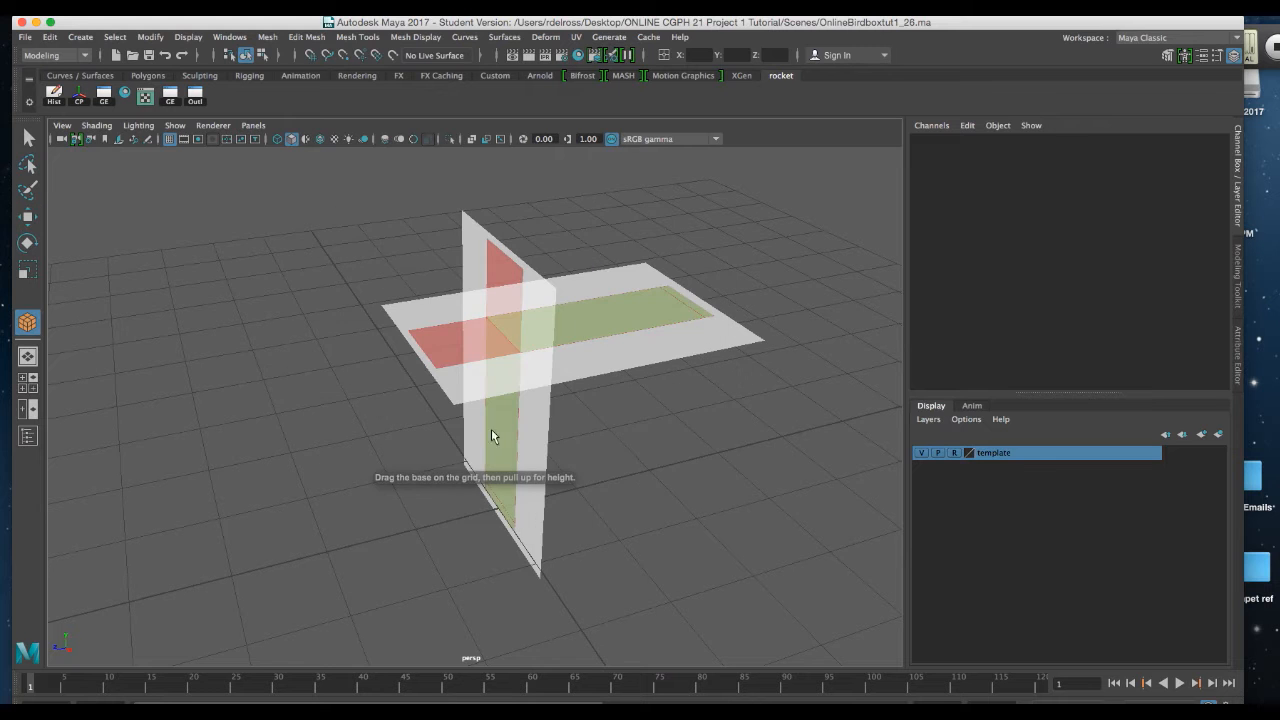
{"action": "left_click", "coordinate": [447, 510]}
{"action": "left_click_drag", "start_coordinate": [371, 423], "coordinate": [463, 433], "text": "alt"}
{"action": "key", "text": "r"}
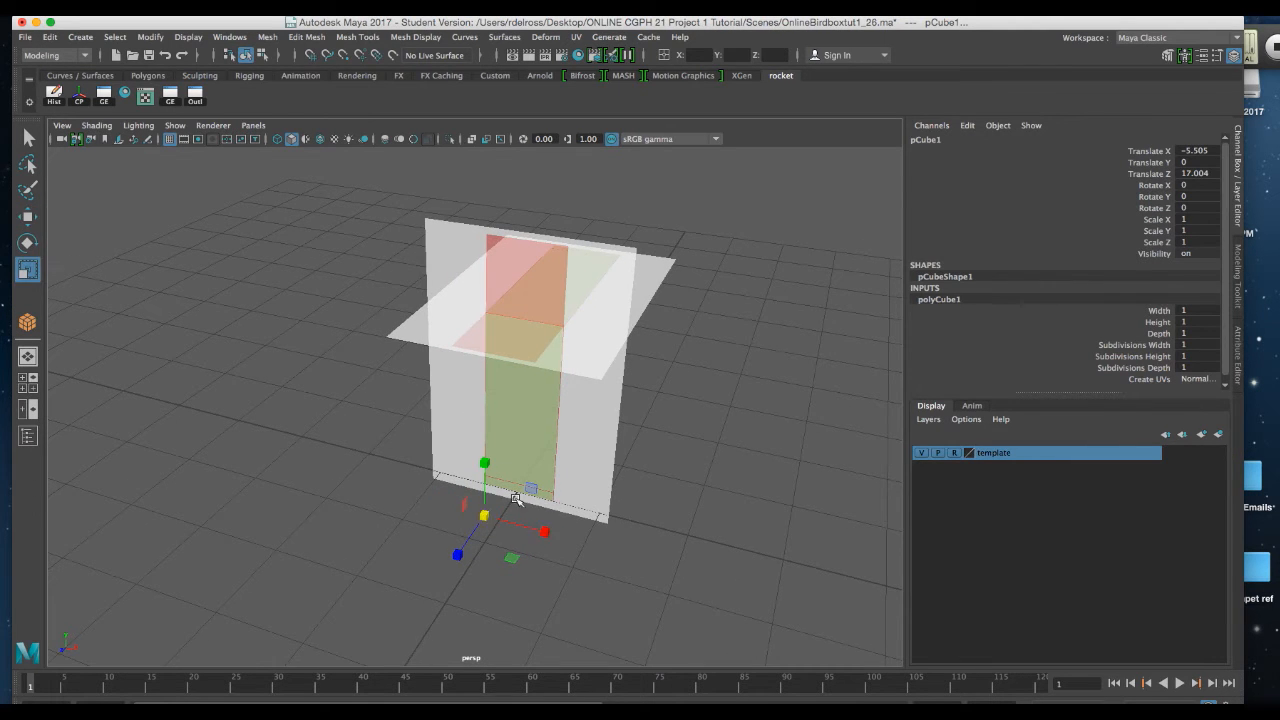
{"action": "left_click_drag", "start_coordinate": [485, 516], "coordinate": [562, 493]}
{"action": "key", "text": "w"}
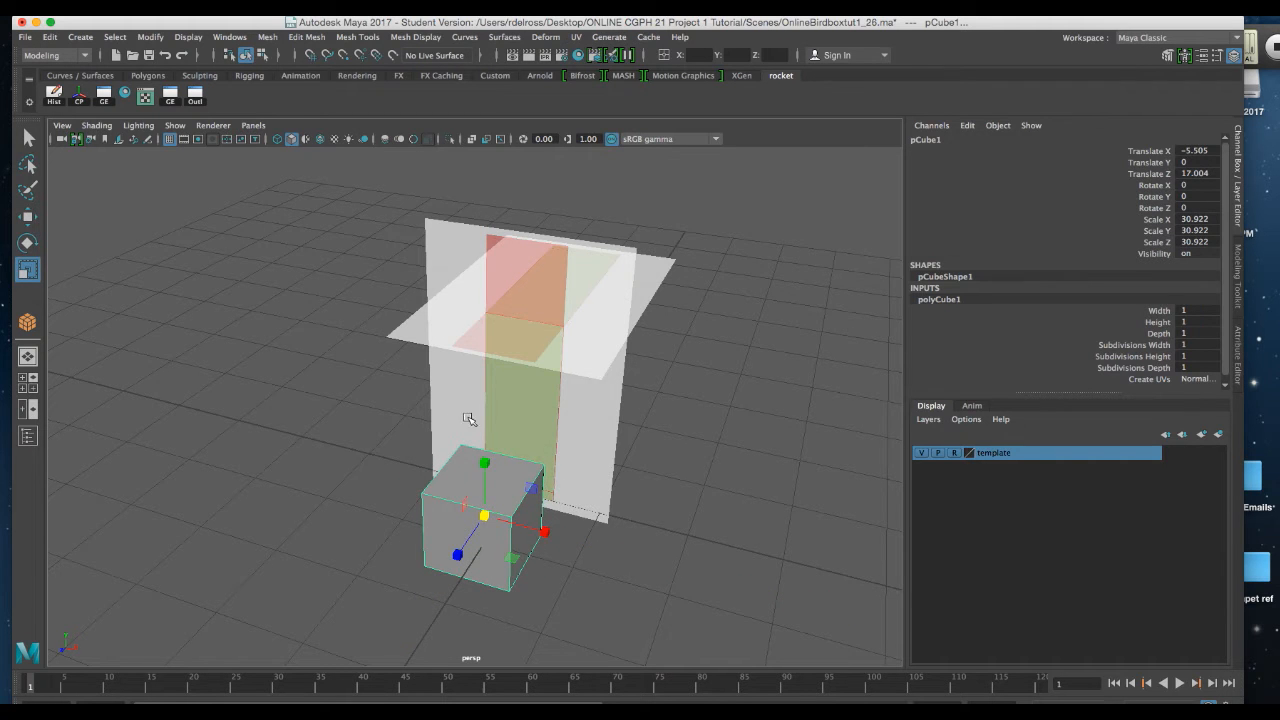
Step: In the top view, centre the cube over the red square at about 0.35 in X and 13.58 in Z
{"action": "key", "text": "space"}
{"action": "key", "text": "space"}
{"action": "left_click_drag", "start_coordinate": [386, 390], "coordinate": [378, 344], "text": "alt"}
{"action": "key", "text": "w"}
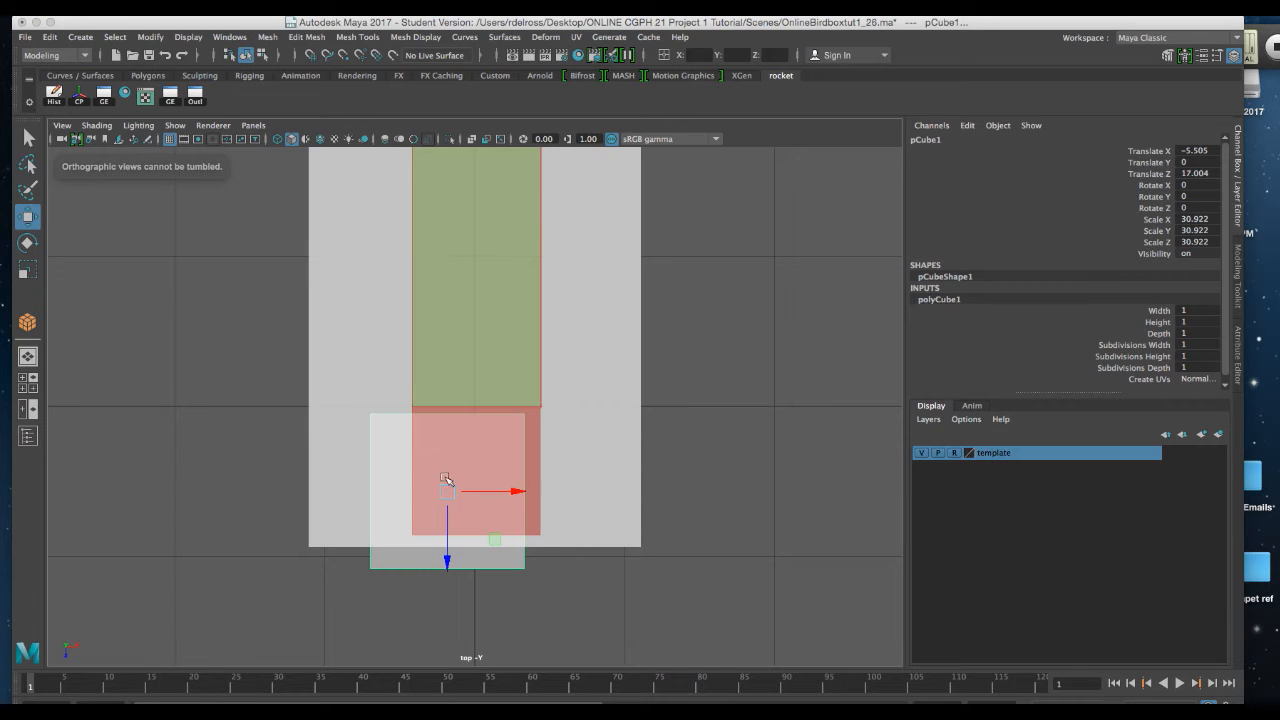
{"action": "left_click_drag", "start_coordinate": [448, 489], "coordinate": [475, 477]}
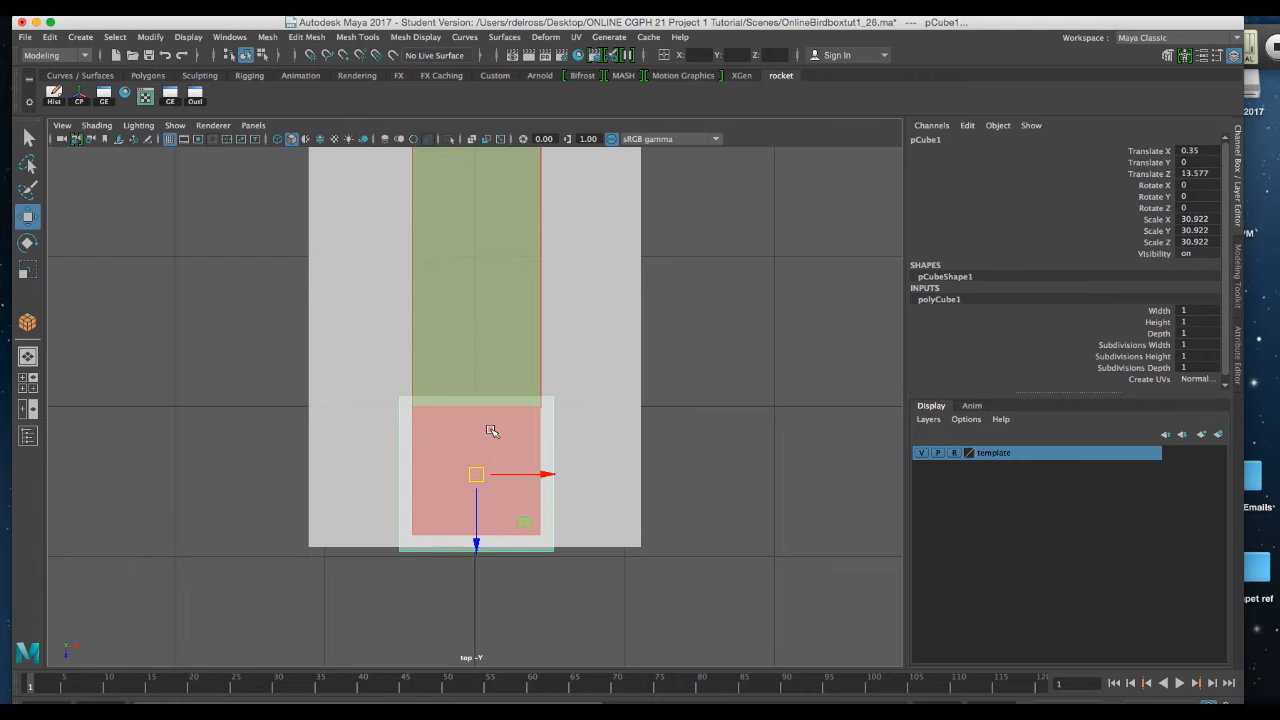
Step: Fit the cube to the red square by scaling it uniformly to about 25.81 and moving it to about 13.18 in Z
{"action": "key", "text": "f"}
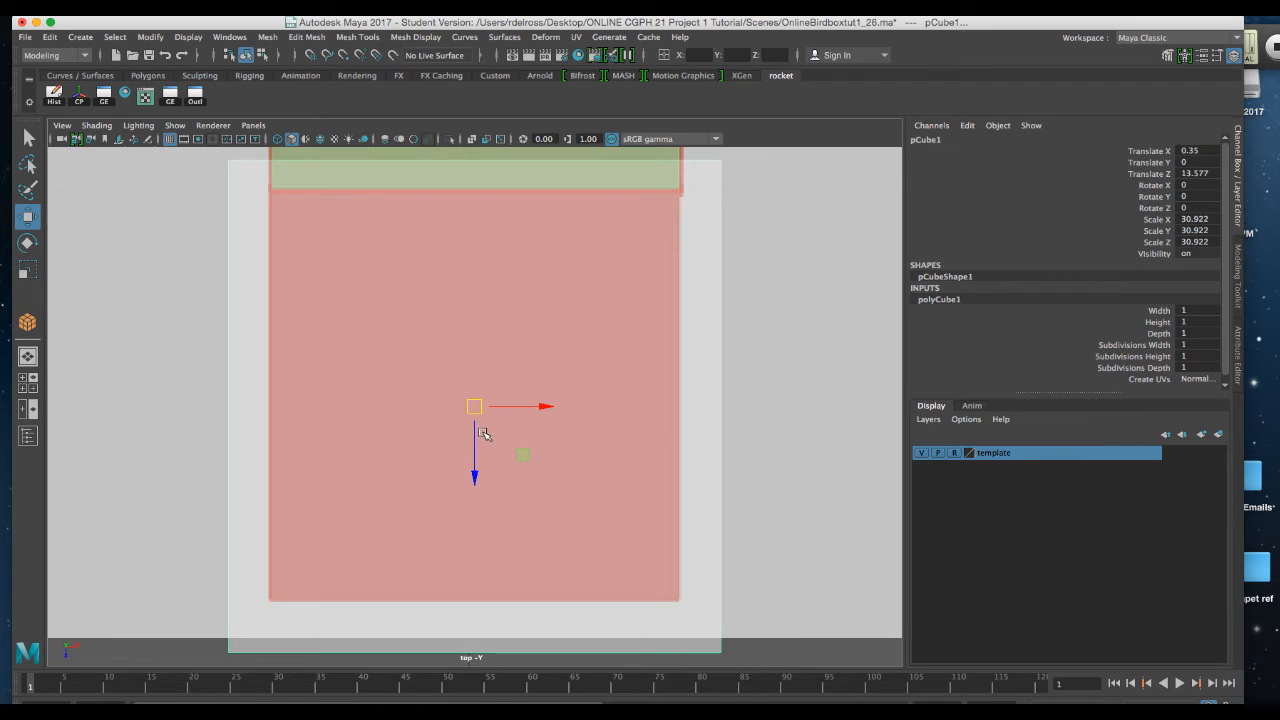
{"action": "key", "text": "r"}
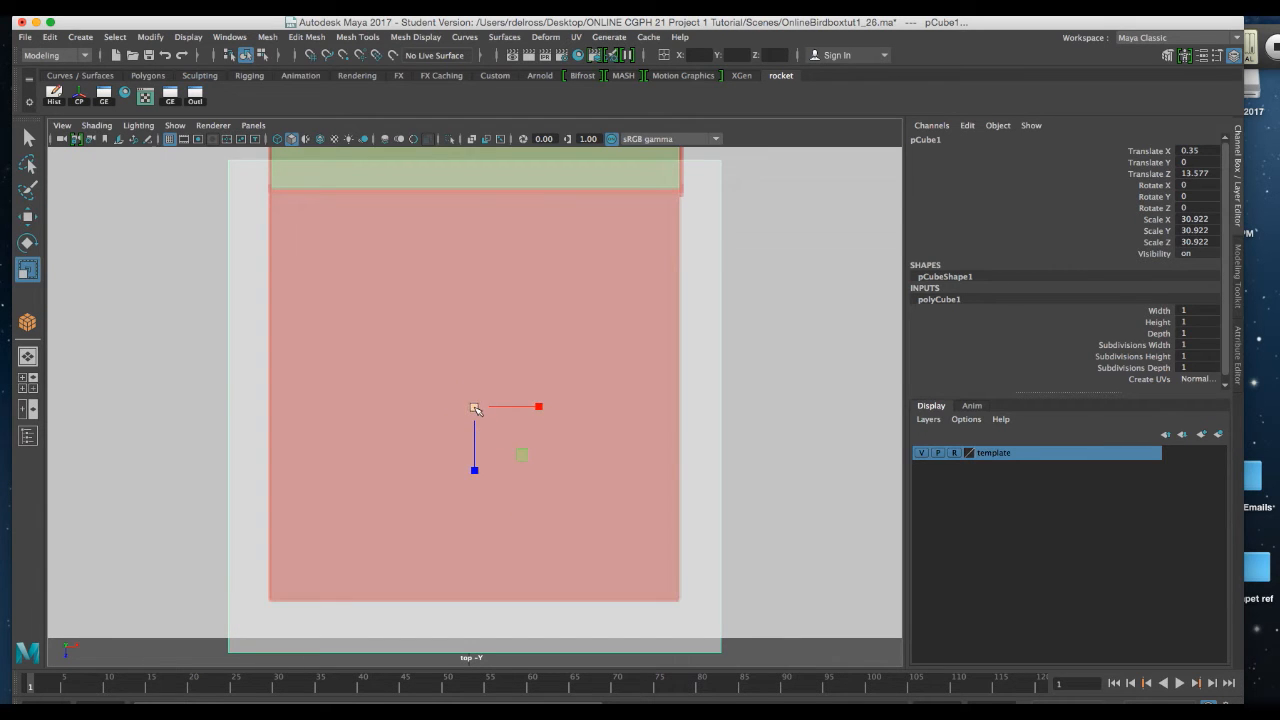
{"action": "mouse_move", "coordinate": [474, 408]}
{"action": "left_mouse_down"}
{"action": "mouse_move", "coordinate": [398, 416]}
{"action": "mouse_move", "coordinate": [474, 404]}
{"action": "left_mouse_up"}
{"action": "key", "text": "w"}
Step: In the front view, raise the cube to about 12.79 in Y so it rests on the ground line, and turn on X-Ray shading
{"action": "key", "text": "space"}
{"action": "key", "text": "space"}
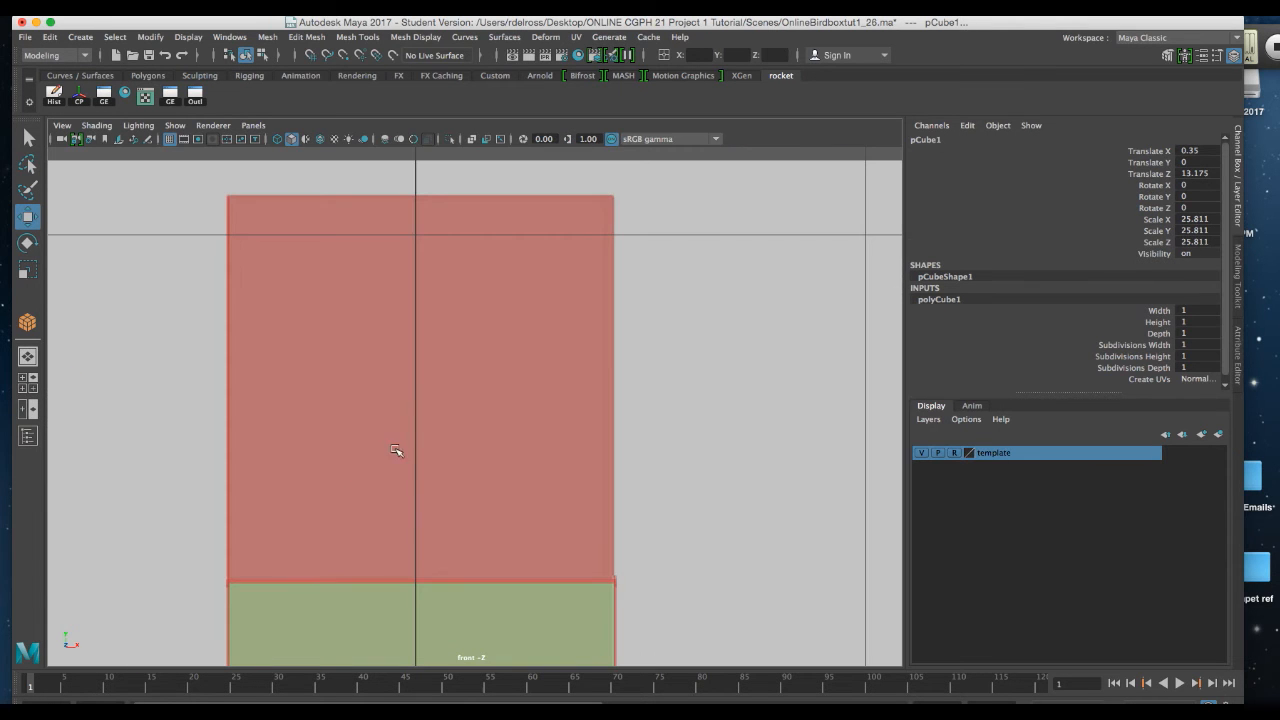
{"action": "key", "text": "a"}
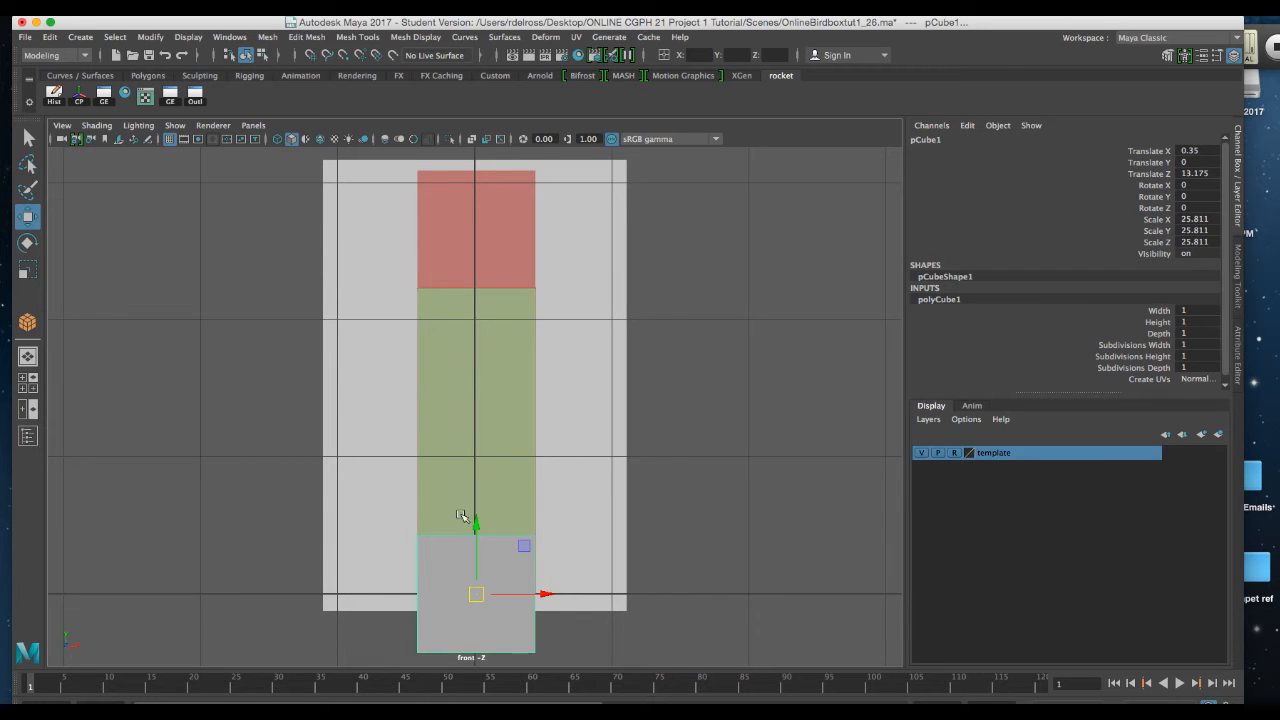
{"action": "left_click_drag", "start_coordinate": [478, 527], "coordinate": [478, 469]}
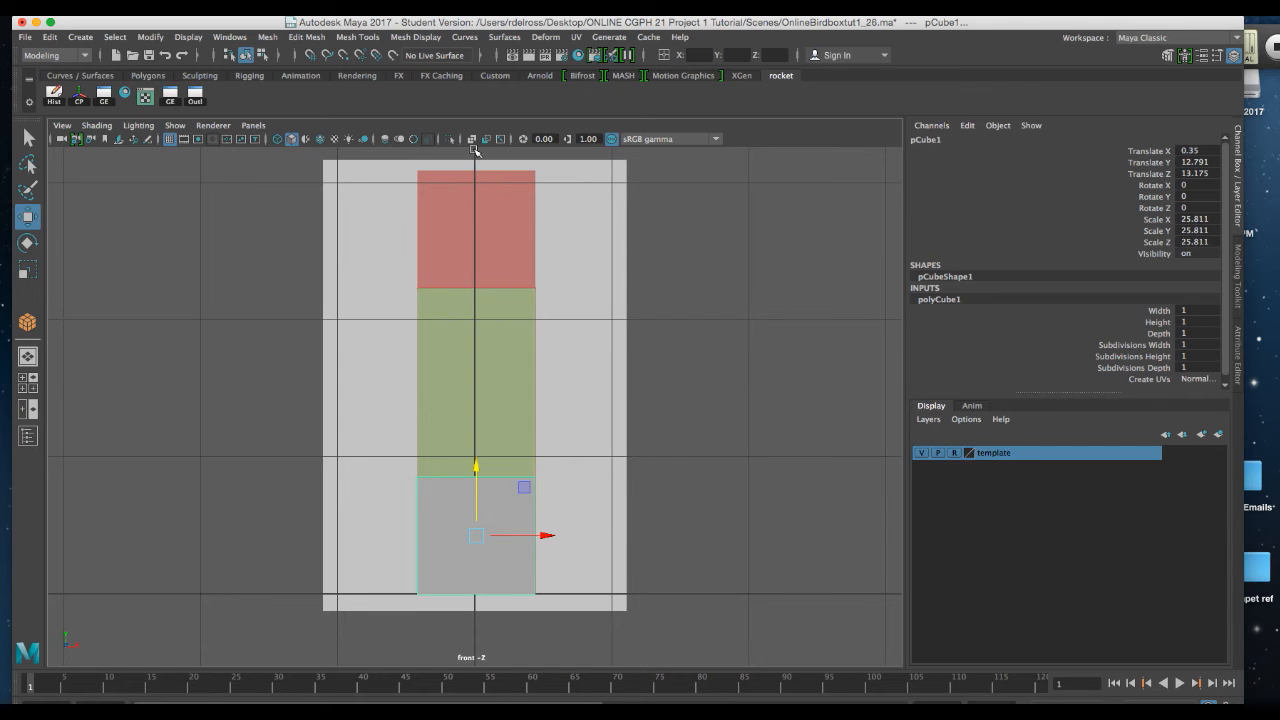
{"action": "left_click", "coordinate": [471, 139]}
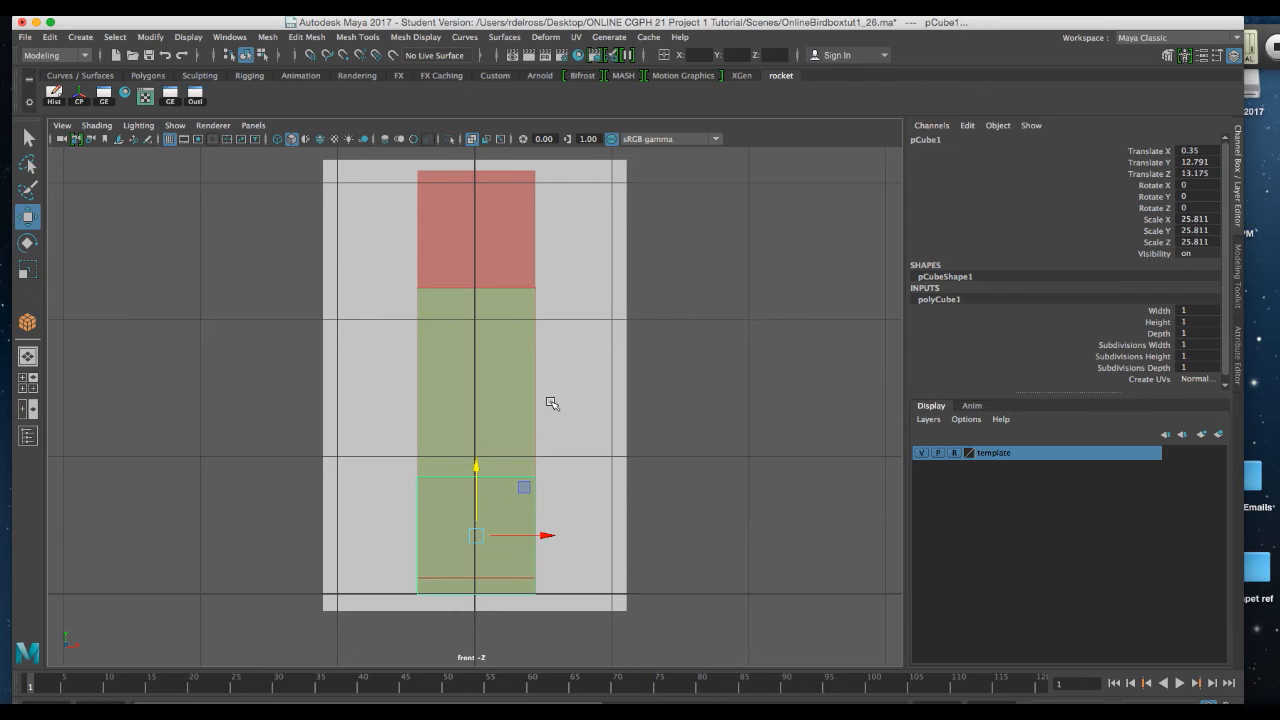
Step: Snap the cube's pivot vertically down to its bottom vertices
{"action": "key", "text": "f"}
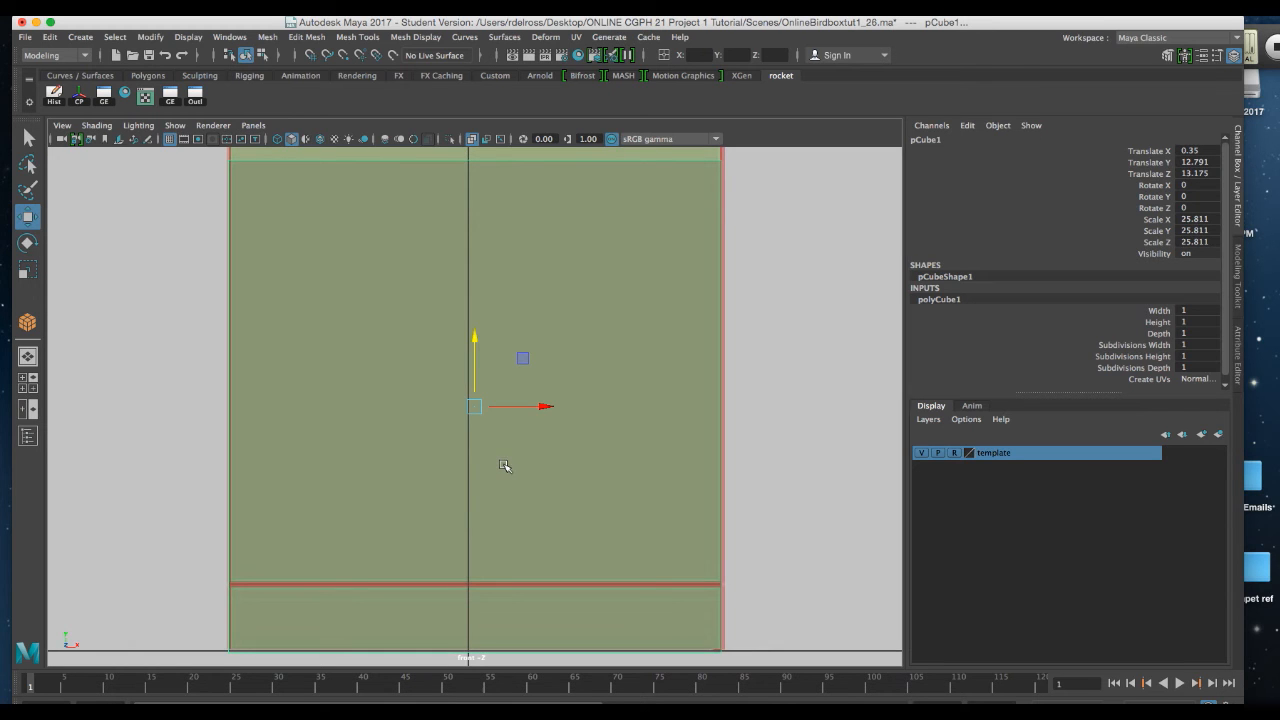
{"action": "scroll", "coordinate": [509, 477], "scroll_direction": "down", "scroll_amount": 5}
{"action": "scroll", "coordinate": [487, 464], "scroll_direction": "down", "scroll_amount": 2}
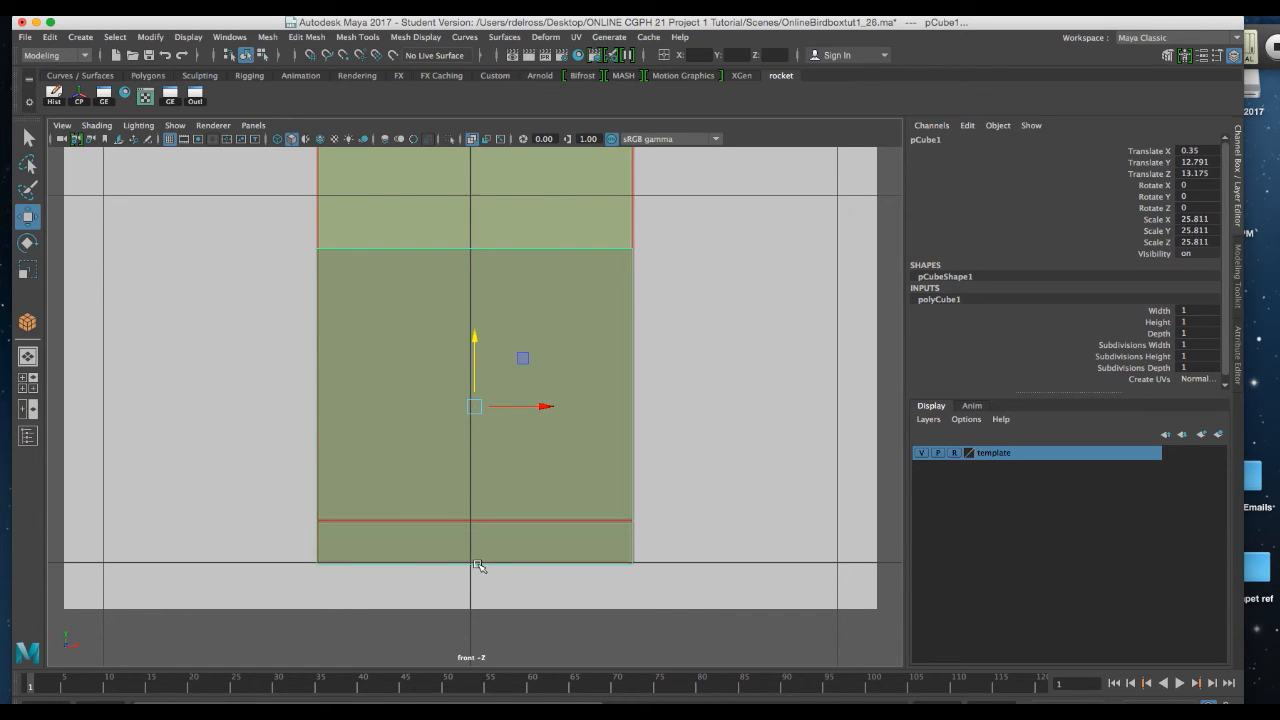
{"action": "key", "text": "d"}
{"action": "key", "text": "v"}
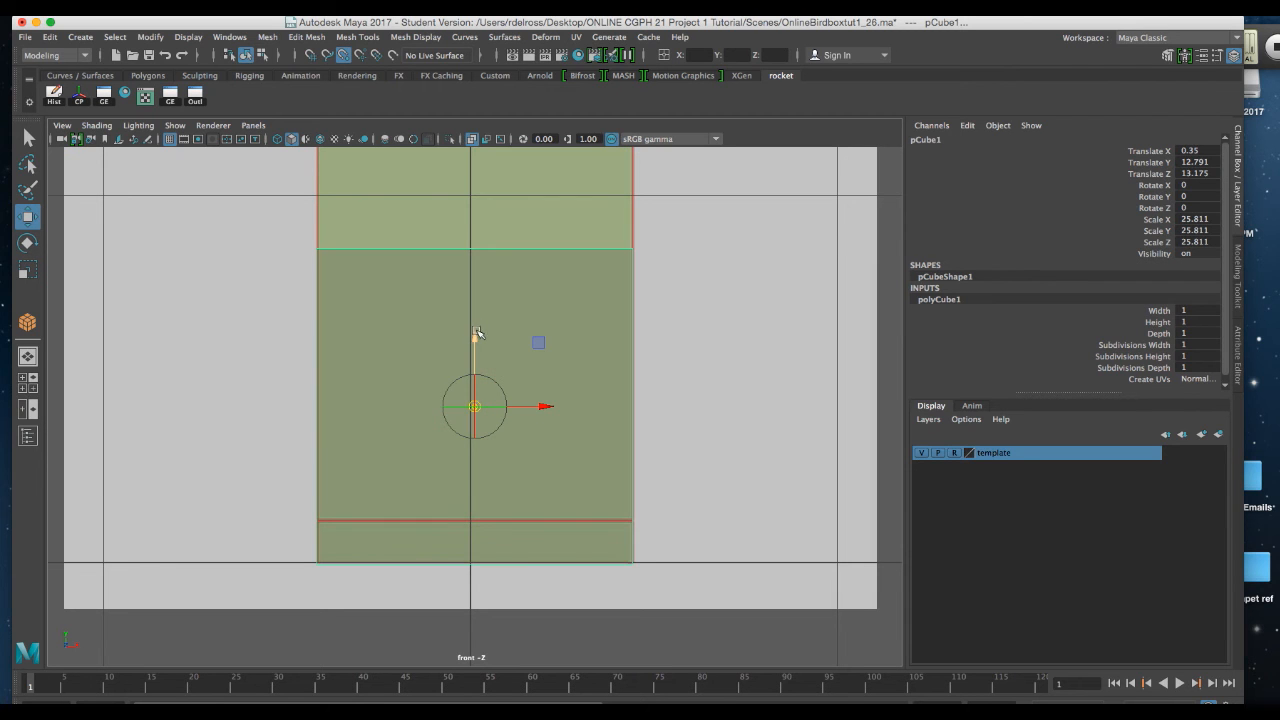
{"action": "left_click_drag", "start_coordinate": [476, 338], "coordinate": [480, 466]}
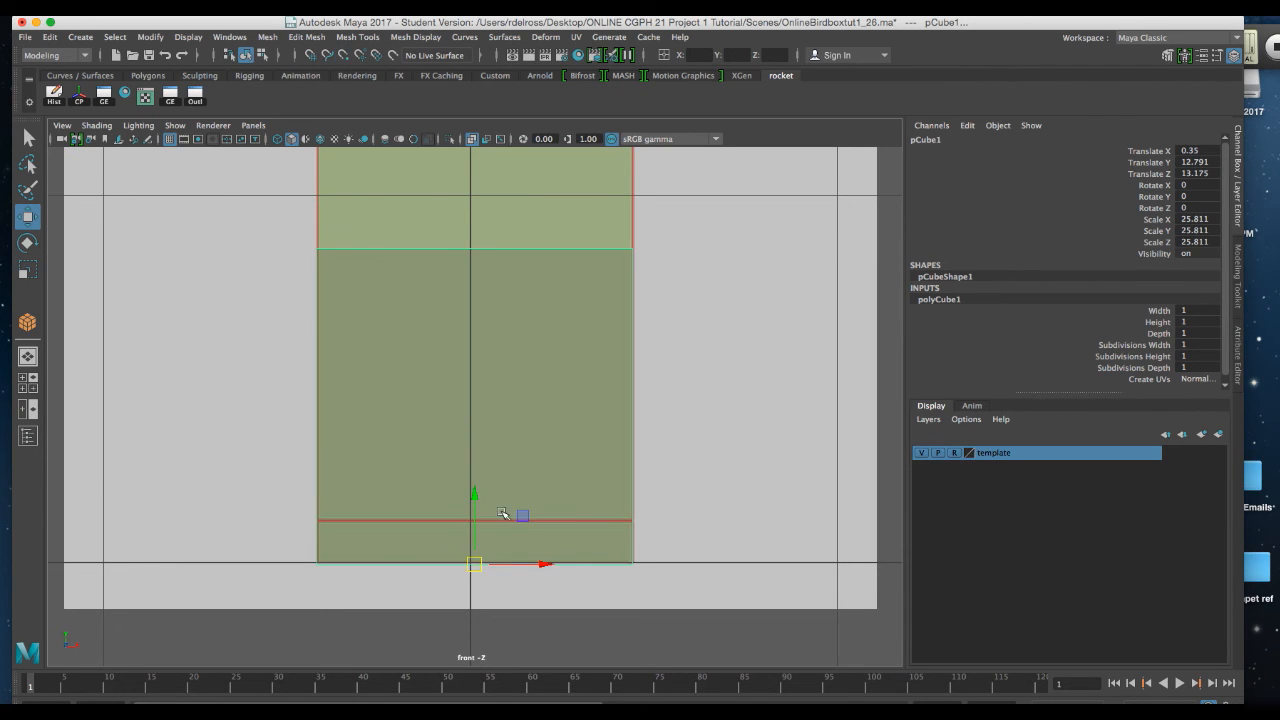
Step: Select the cube's top vertices and raise them to the border between the green and red areas in the front view
{"action": "right_click_drag", "start_coordinate": [543, 495], "coordinate": [471, 355], "text": "alt"}
{"action": "middle_click_drag", "start_coordinate": [471, 357], "coordinate": [491, 488], "text": "alt"}
{"action": "right_click_drag", "start_coordinate": [491, 488], "coordinate": [398, 278], "text": "alt"}
{"action": "right_click", "coordinate": [470, 457]}
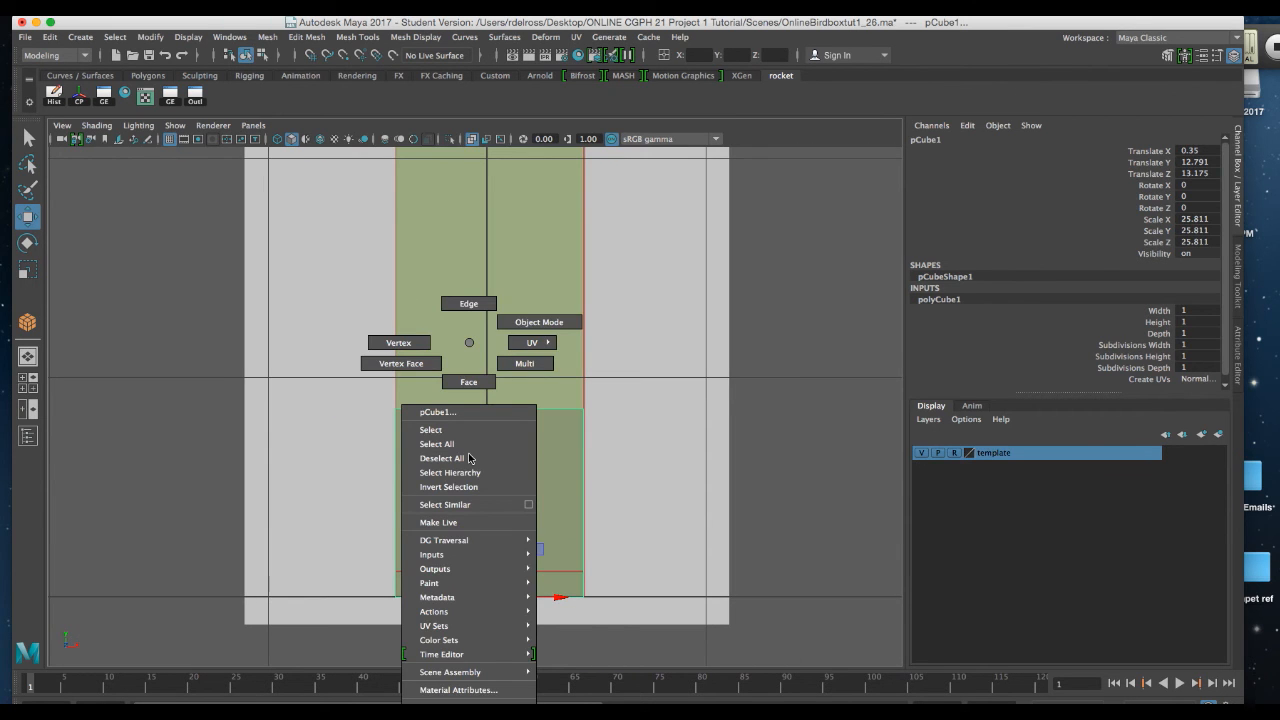
{"action": "left_click", "coordinate": [425, 341]}
{"action": "left_click_drag", "start_coordinate": [303, 342], "coordinate": [634, 431]}
{"action": "middle_click_drag", "start_coordinate": [539, 385], "coordinate": [538, 481], "text": "alt"}
{"action": "right_click_drag", "start_coordinate": [538, 474], "coordinate": [514, 421], "text": "alt"}
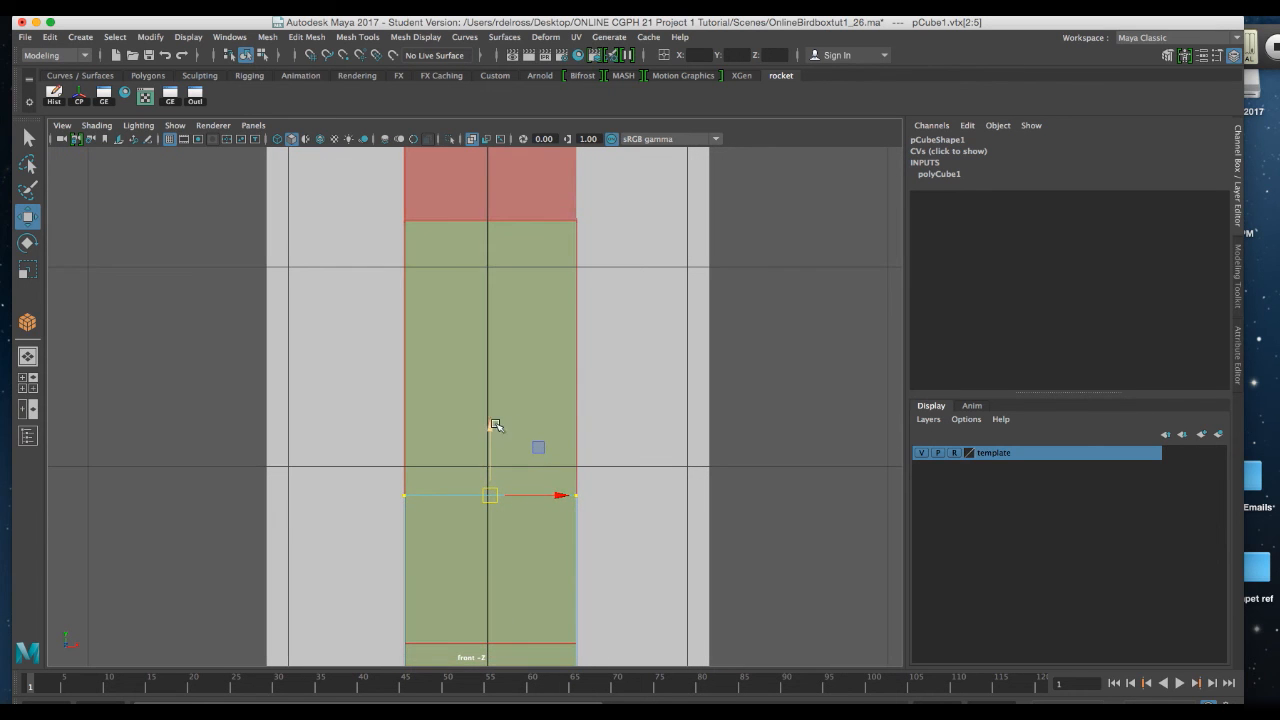
{"action": "left_click_drag", "start_coordinate": [491, 429], "coordinate": [492, 153]}
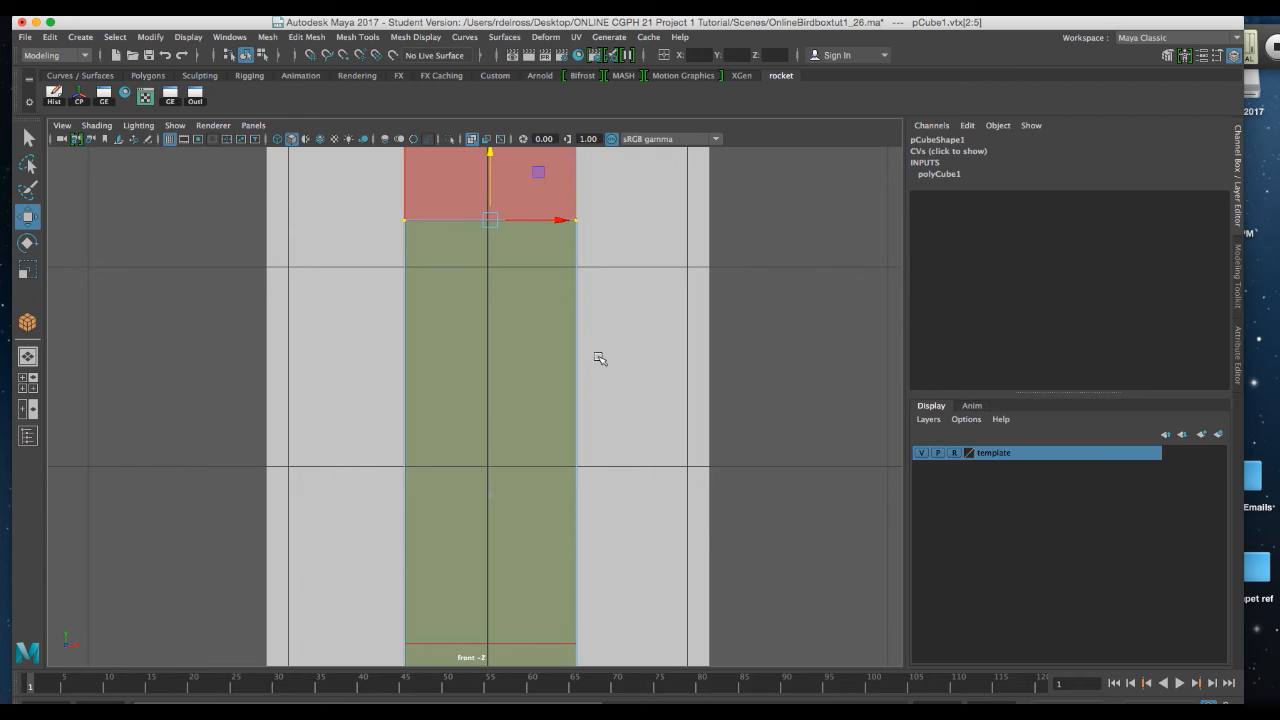
Step: Return the cube to object mode in the perspective view and hide the template layer
{"action": "key", "text": "space"}
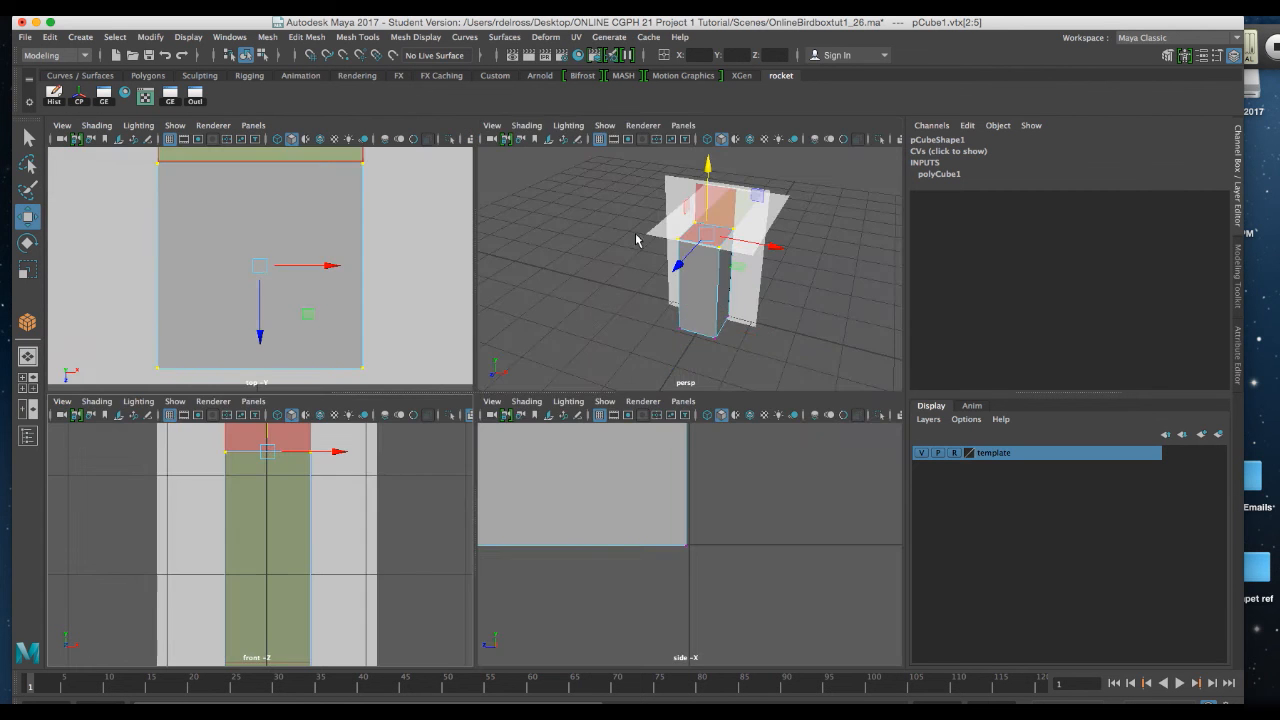
{"action": "key", "text": "space"}
{"action": "left_click_drag", "start_coordinate": [583, 332], "coordinate": [492, 313], "text": "alt"}
{"action": "right_click_drag", "start_coordinate": [492, 313], "coordinate": [531, 448], "text": "alt"}
{"action": "left_click_drag", "start_coordinate": [531, 448], "coordinate": [509, 410], "text": "alt"}
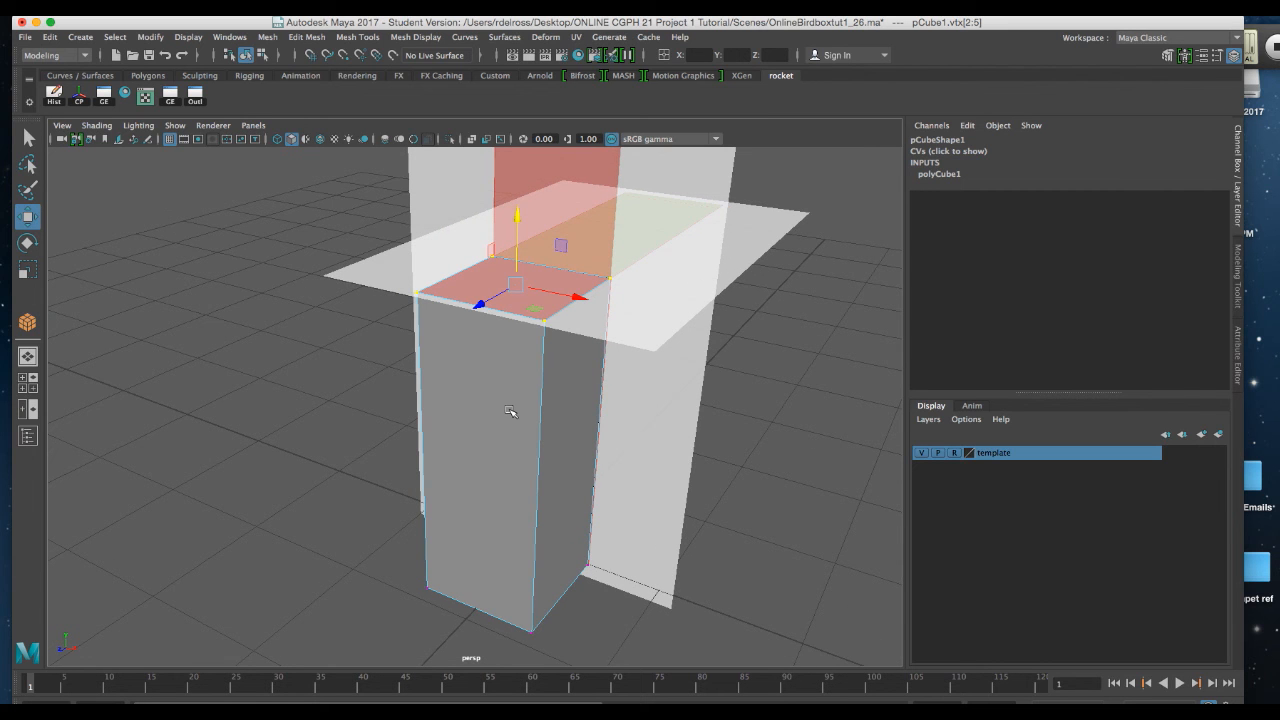
{"action": "right_click_drag", "start_coordinate": [503, 376], "coordinate": [565, 322]}
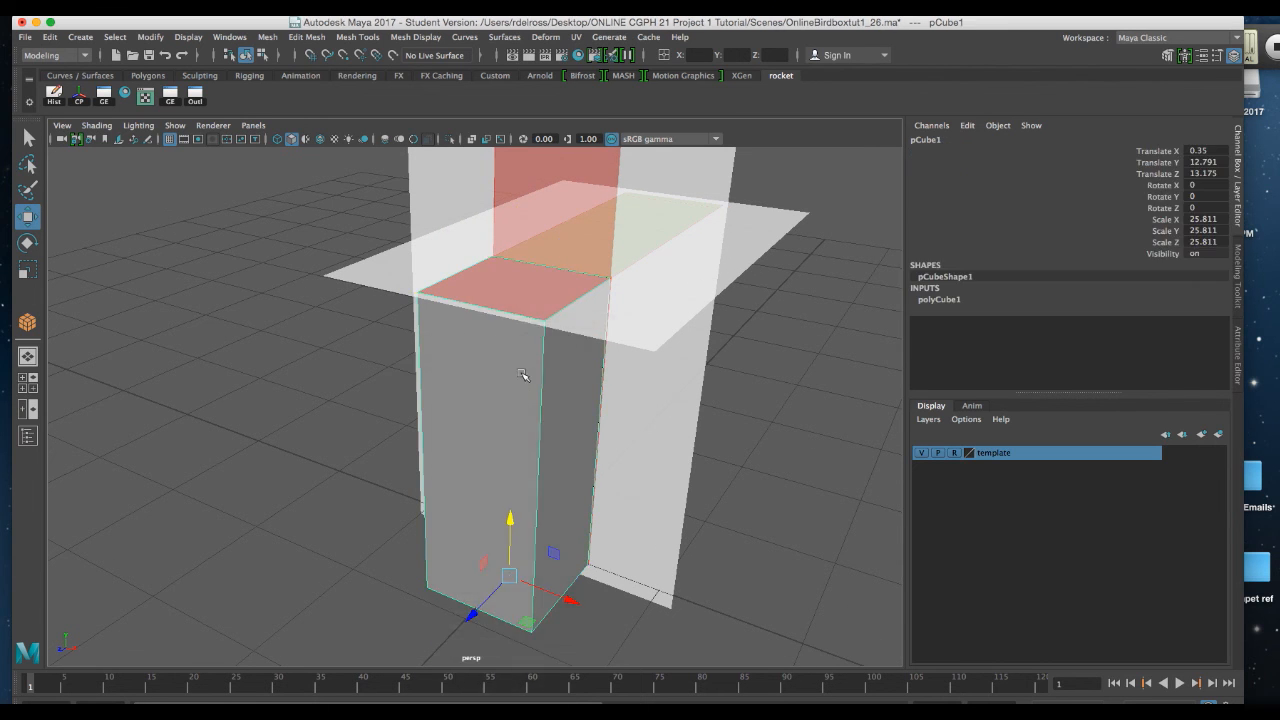
{"action": "left_click", "coordinate": [921, 453]}
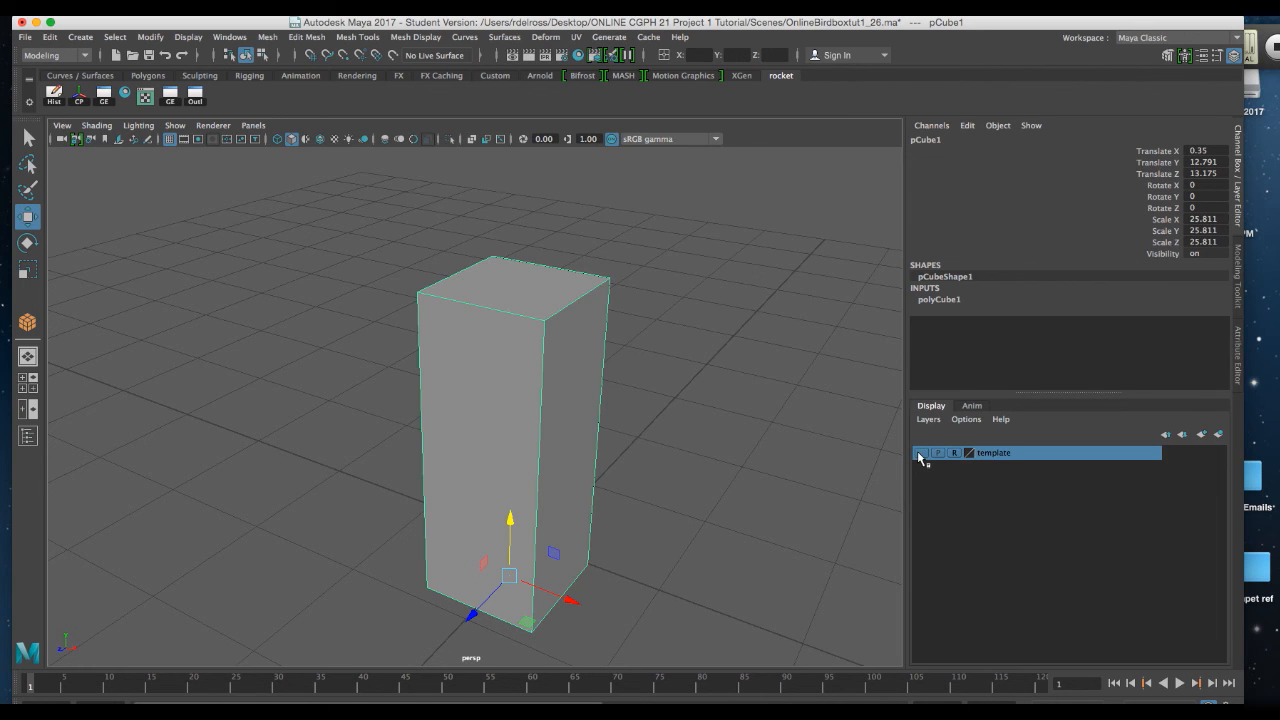